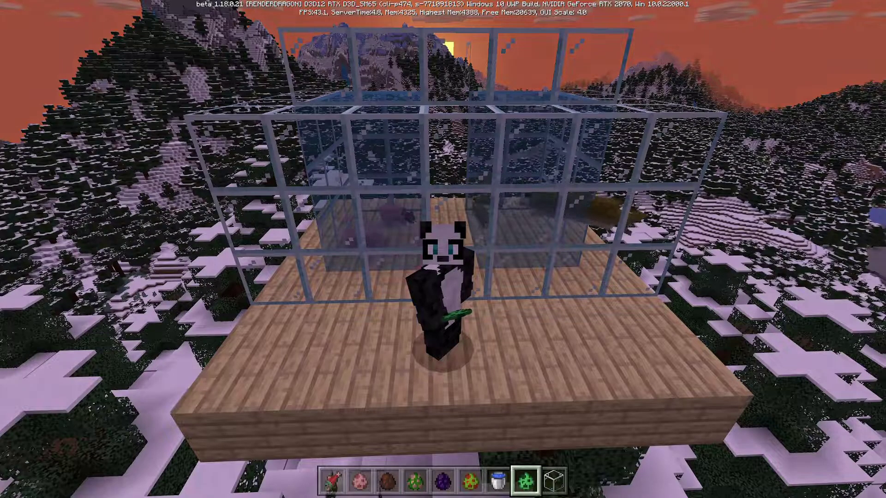
- Scroll the Minecraft hotbar back and forth through the custom spawn eggs
scroll(443, 250, up, 5)
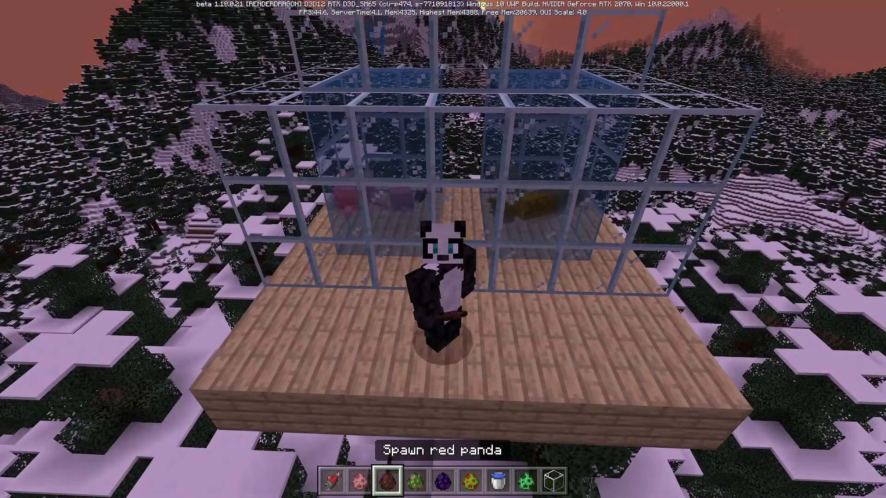
scroll(443, 249, down, 1)
scroll(443, 250, down, 1)
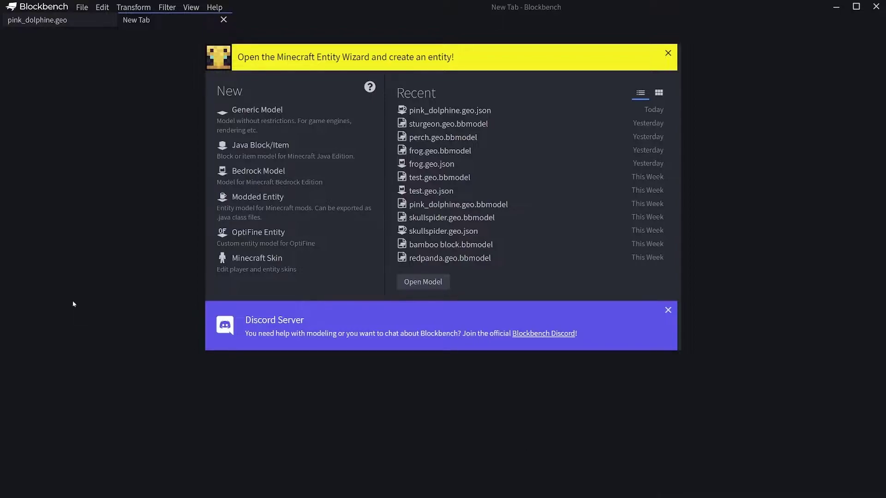
- Check the Installed and Available plugin lists for Minecraft Entity Wizard, searching 'minecraft', then close Plugins
click(82, 7)
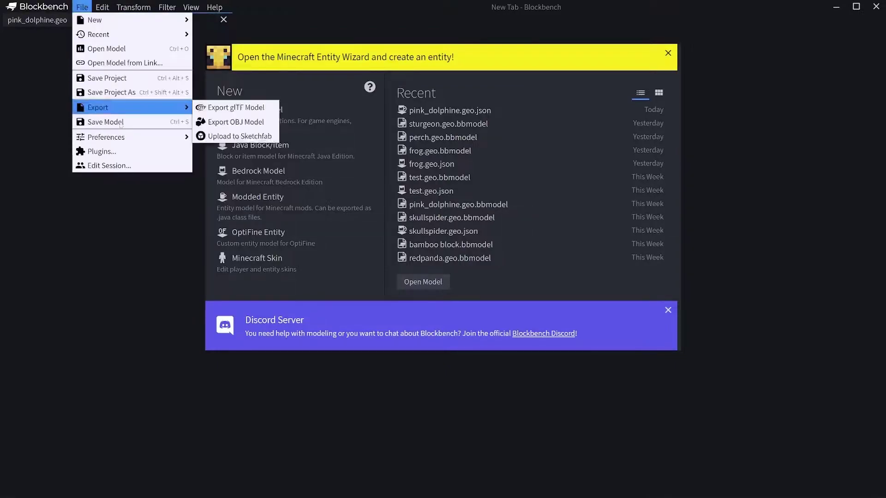
click(110, 150)
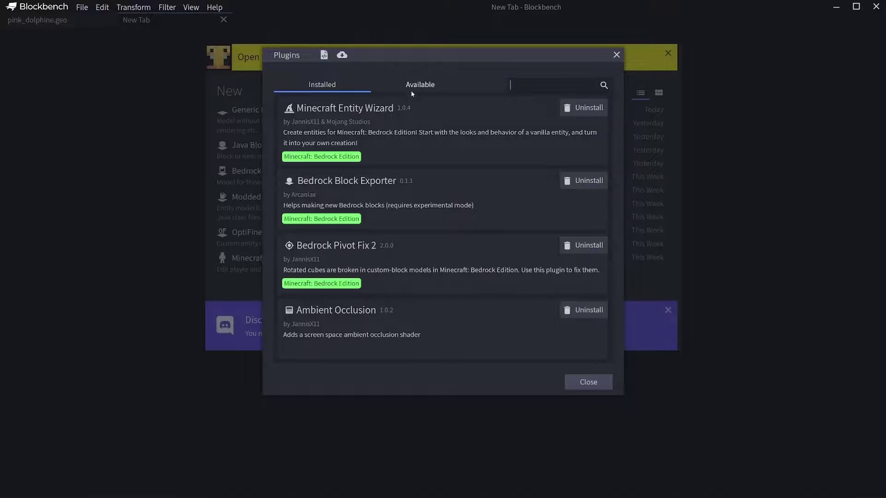
click(439, 88)
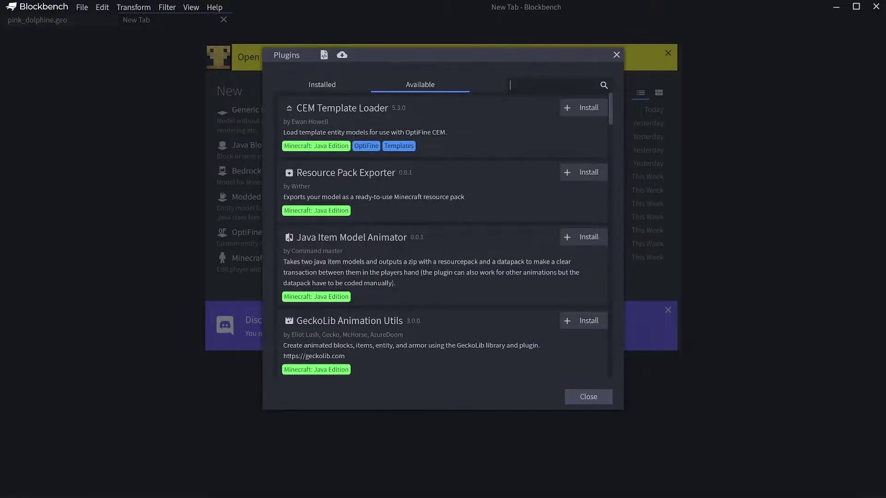
click(322, 84)
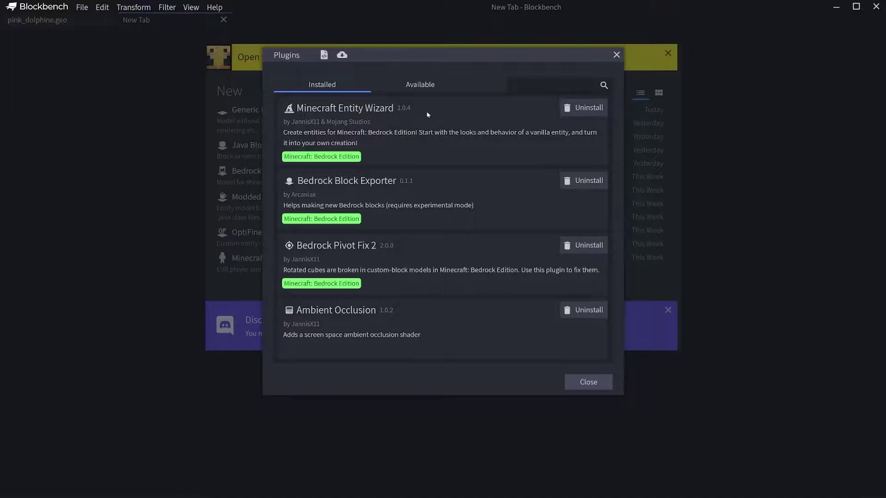
click(420, 85)
text(minecraft)
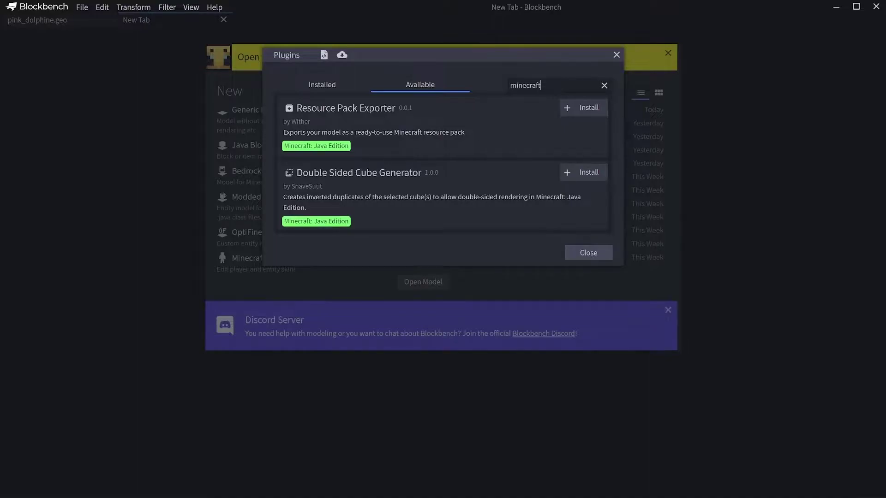
click(356, 83)
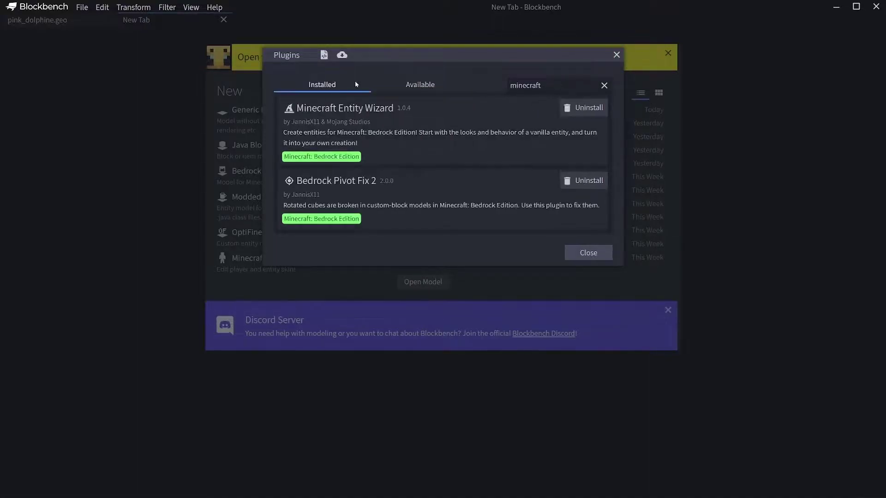
click(616, 54)
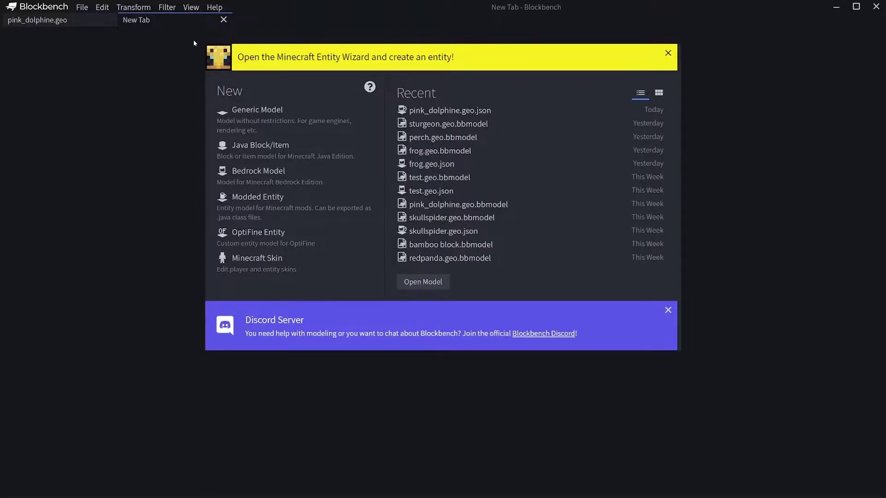
- Launch the Minecraft Entity Wizard and enter 'pearl' as the display name
click(303, 56)
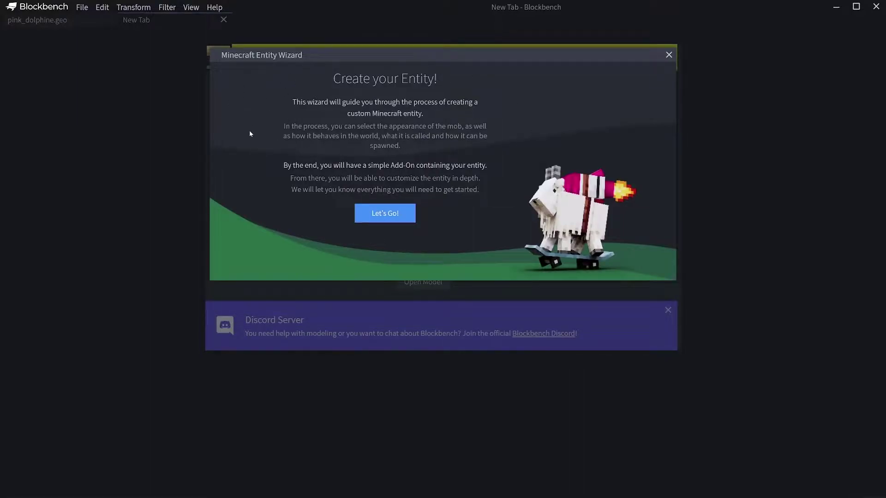
click(386, 216)
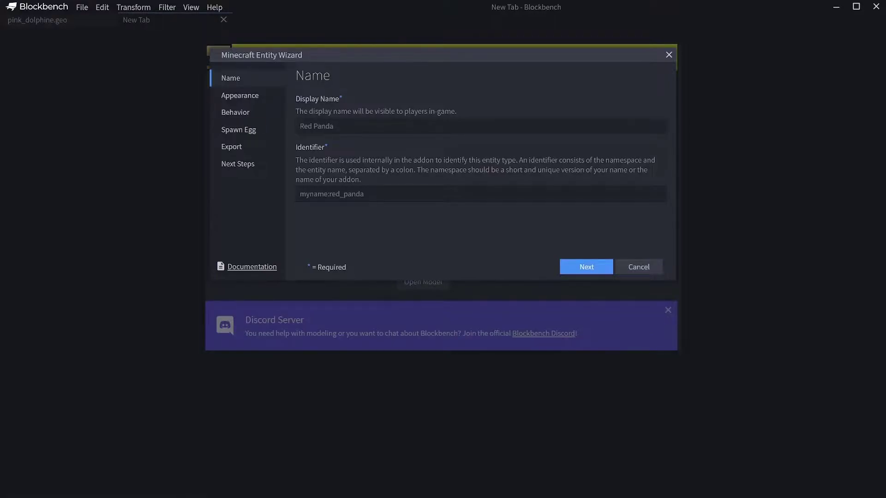
text(pearl)
- Fill the identifier with a lowercase namespace followed by ':pearl'
text(Mat)
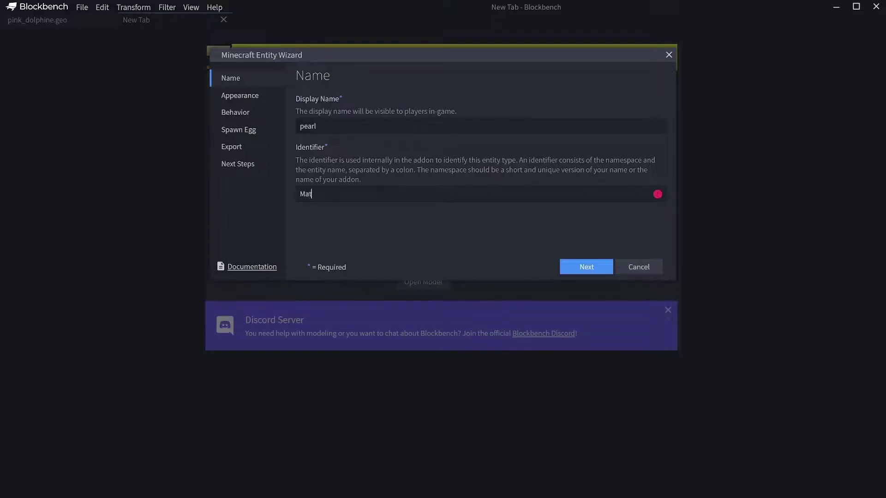
text(ehall)
click(309, 193)
key(BackSpace)
text(m)
key(Right)
key(Right)
key(Right)
text(:)
text(pearl)
- Capitalise the display name to 'Pearl'
click(302, 126)
key(BackSpace)
text(P)
click(231, 94)
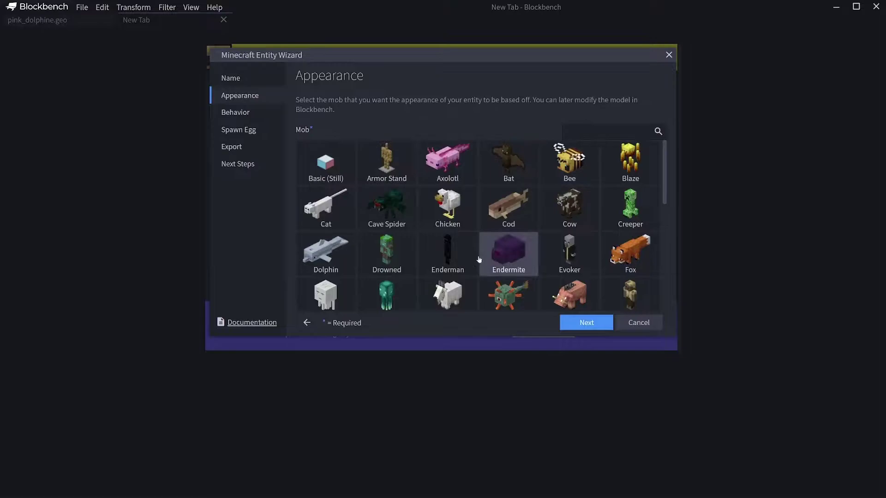
- Pick the Cat from the mob grid as Pearl's appearance
scroll(515, 225, down, 4)
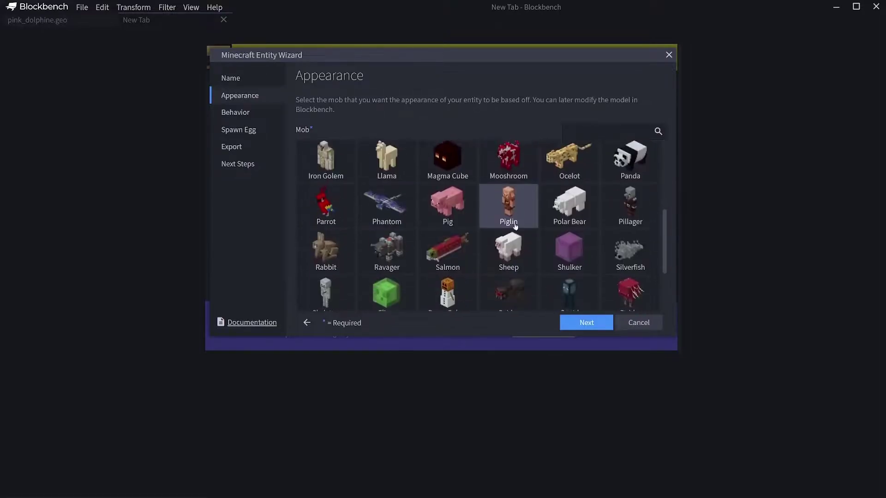
scroll(430, 258, up, 4)
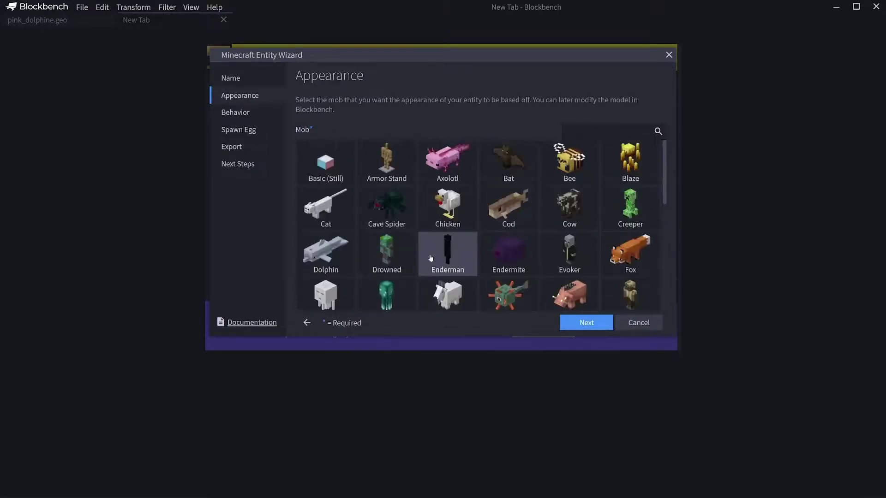
click(338, 215)
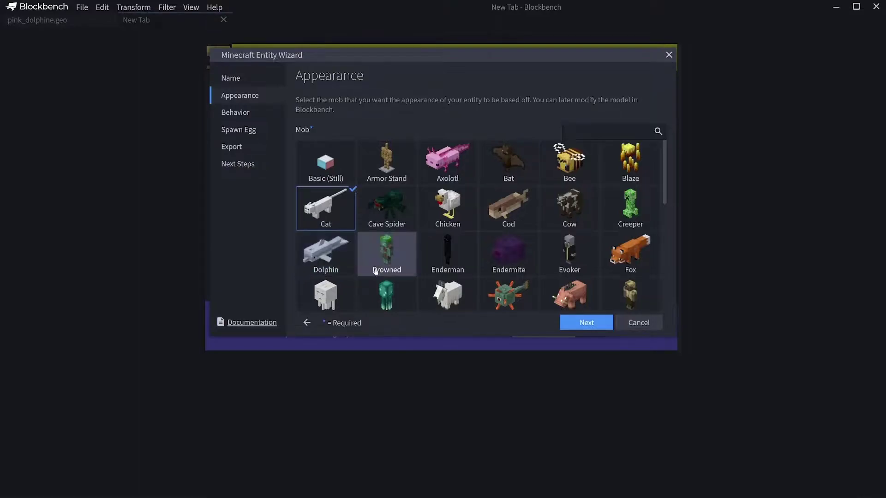
click(573, 324)
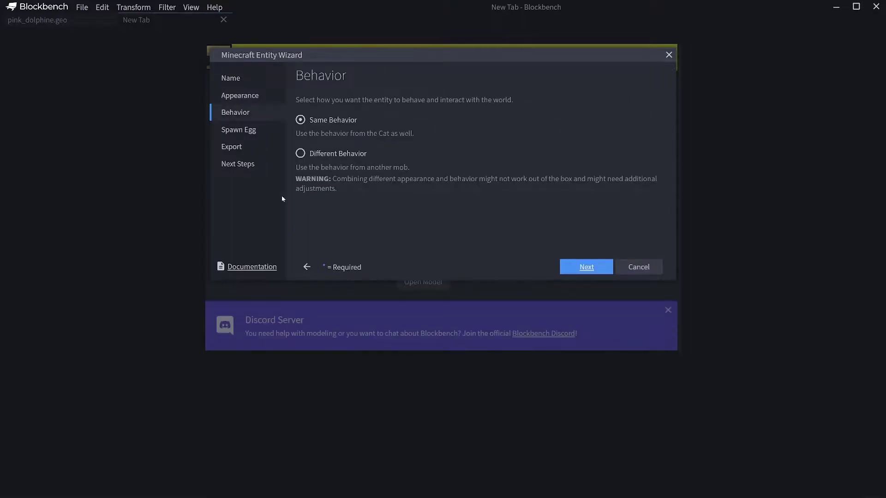
click(302, 155)
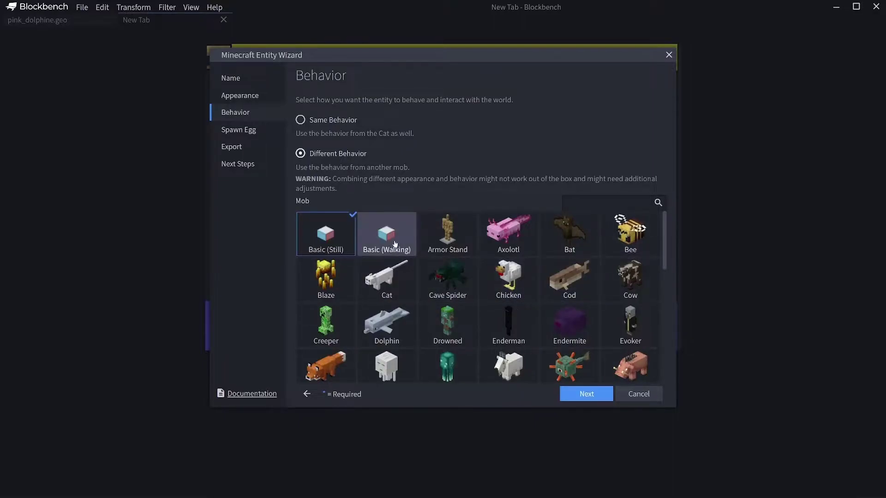
scroll(631, 277, down, 4)
scroll(500, 264, up, 4)
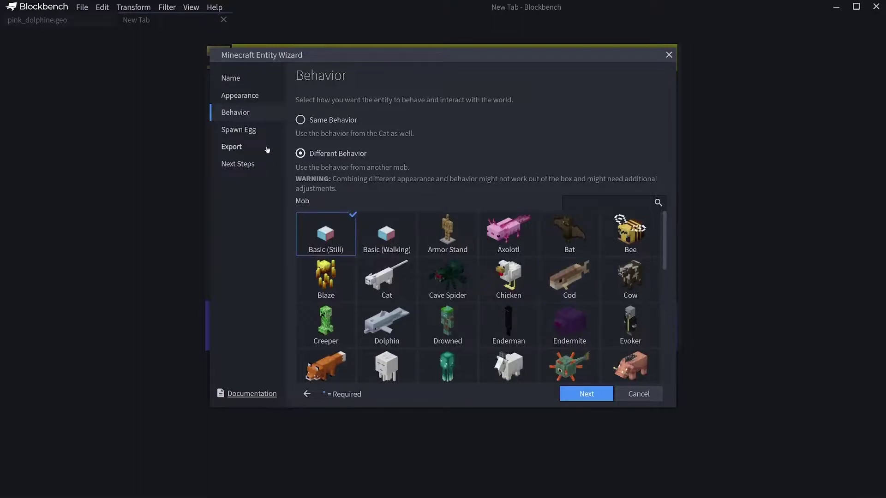
click(249, 96)
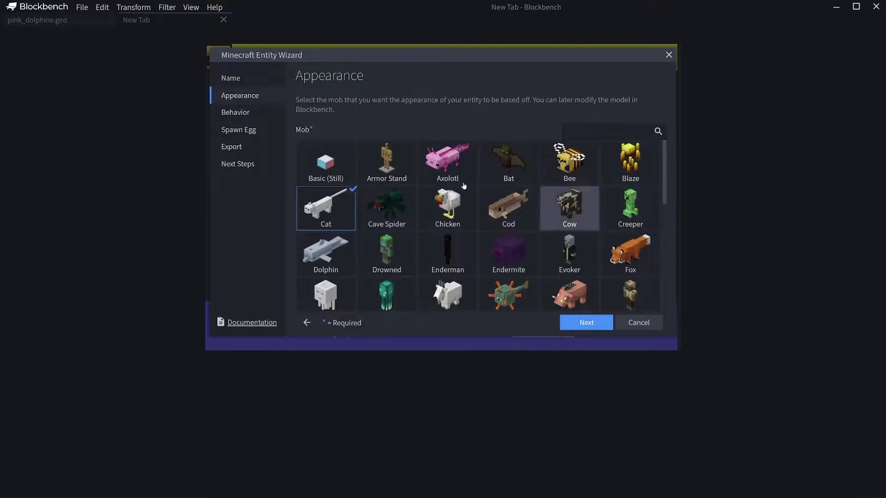
click(253, 114)
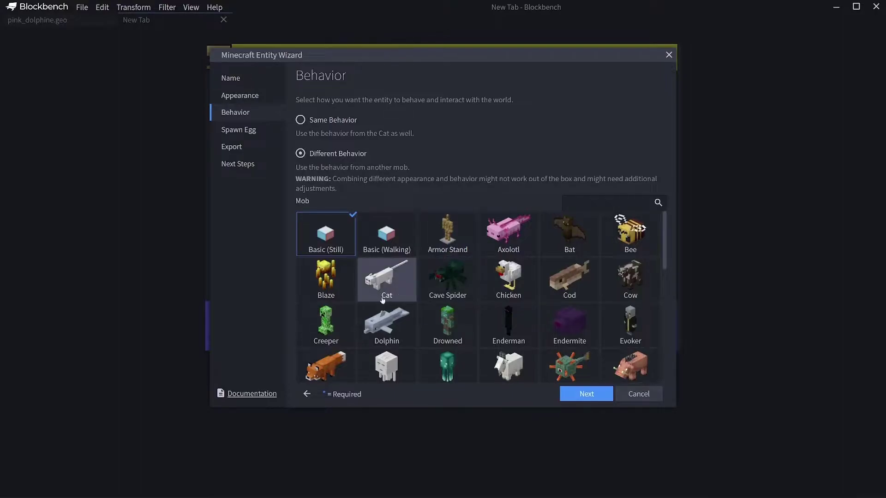
click(324, 121)
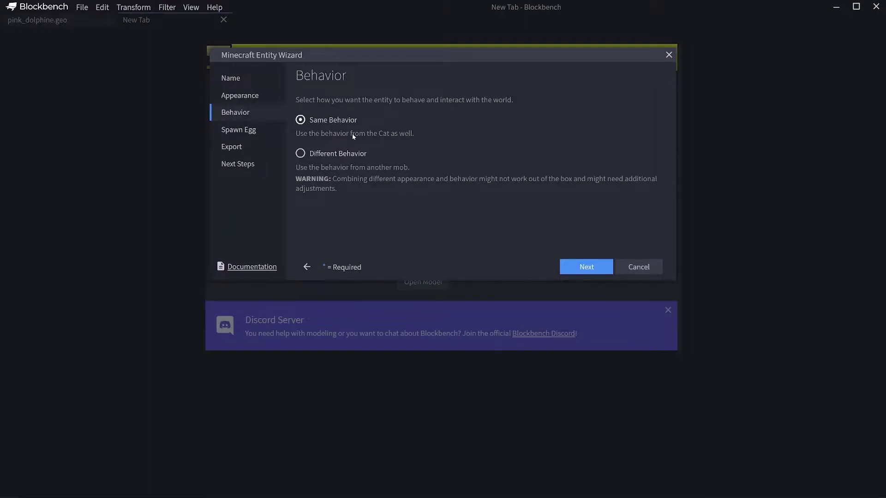
- Switch the spawn egg to generated Colors with a near-black base colour
click(269, 130)
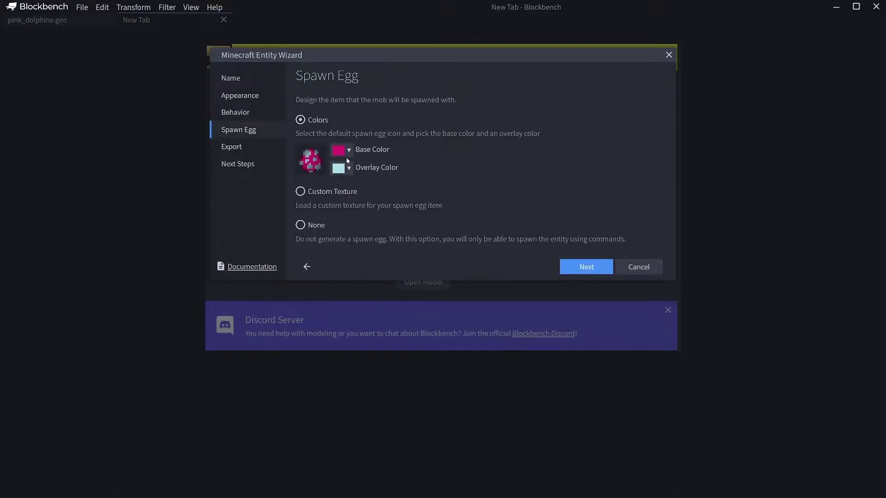
click(301, 191)
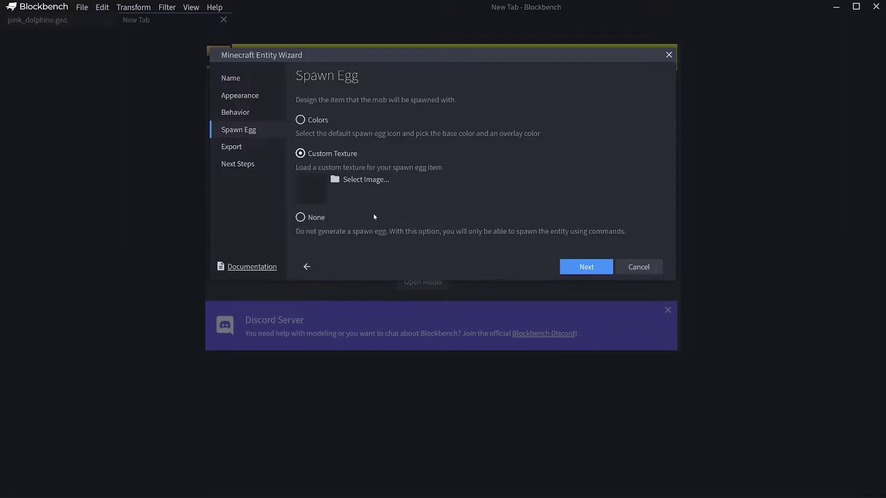
click(325, 216)
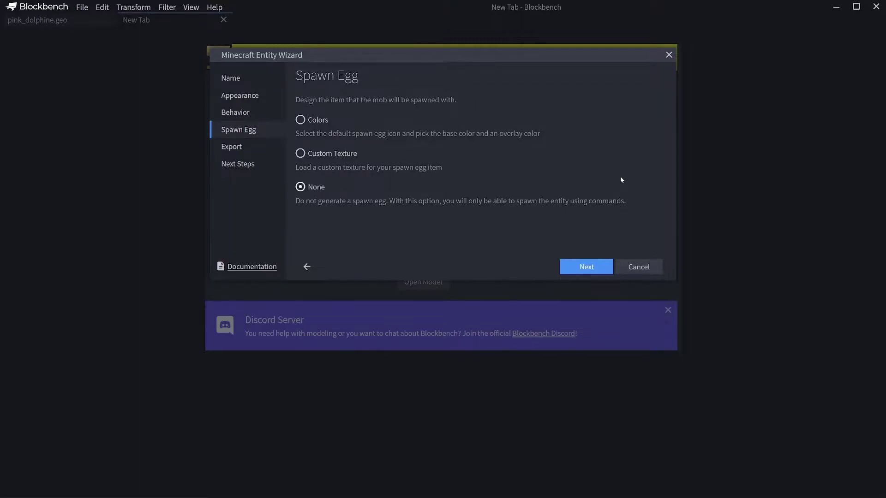
click(306, 123)
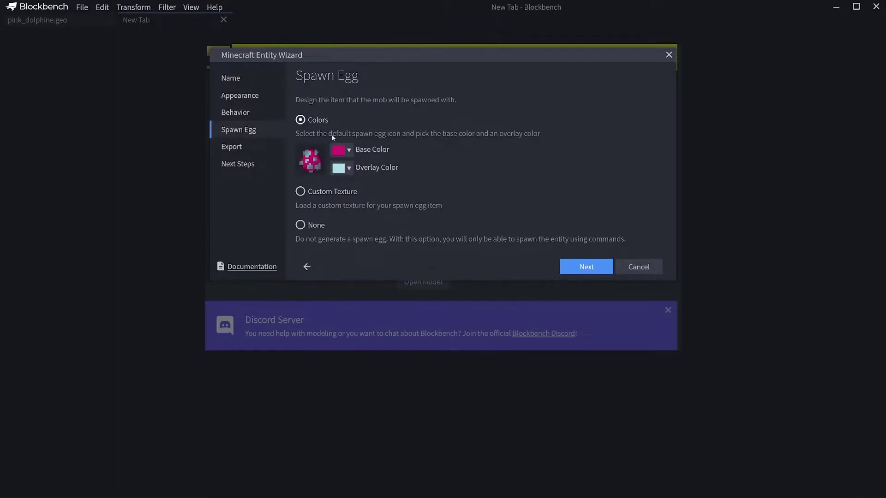
click(341, 150)
mouse_move(376, 180)
mouse_down()
mouse_move(388, 208)
mouse_move(337, 167)
mouse_move(343, 216)
mouse_move(392, 223)
mouse_up()
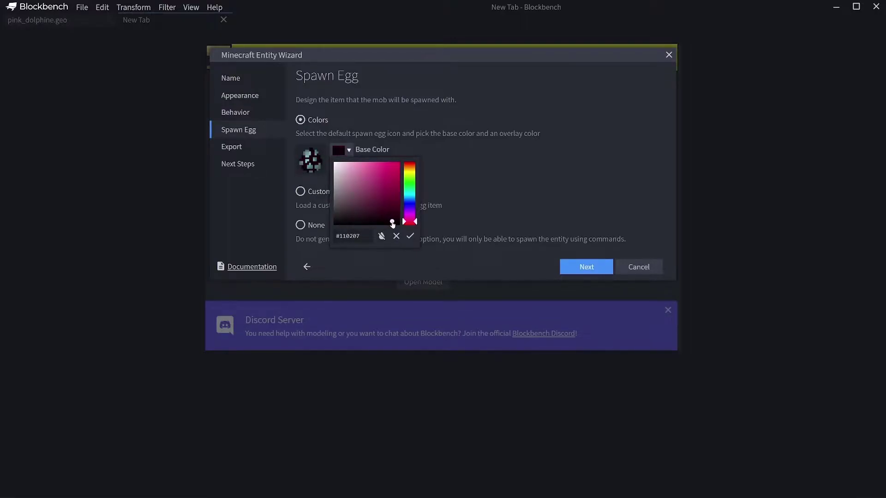
click(488, 150)
- Set the spawn egg's overlay colour to white #ffffff
click(339, 169)
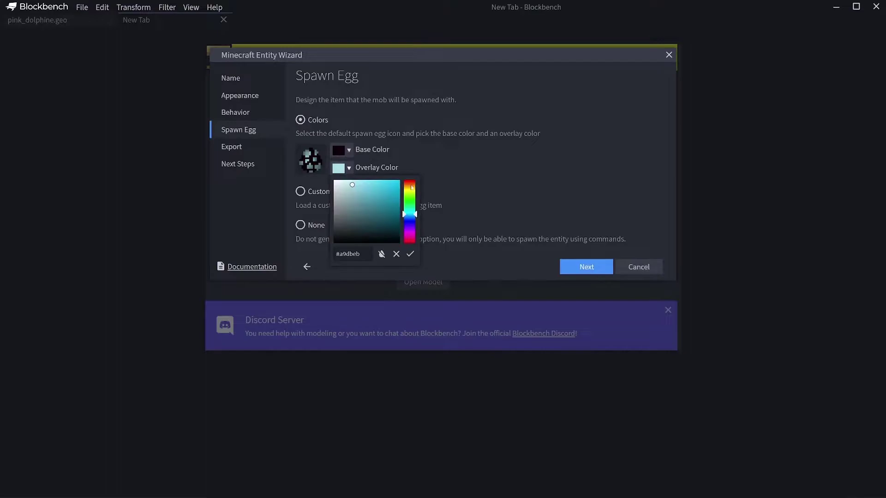
drag(415, 214, 418, 252)
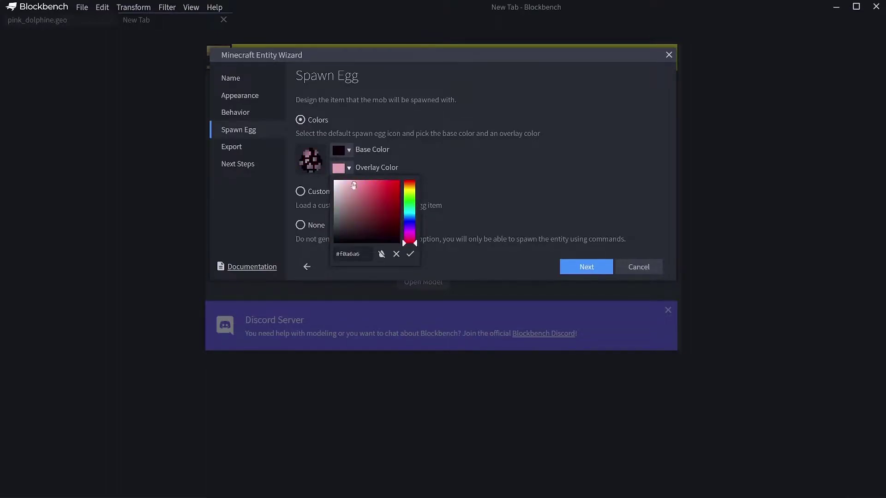
drag(354, 185, 318, 177)
click(410, 254)
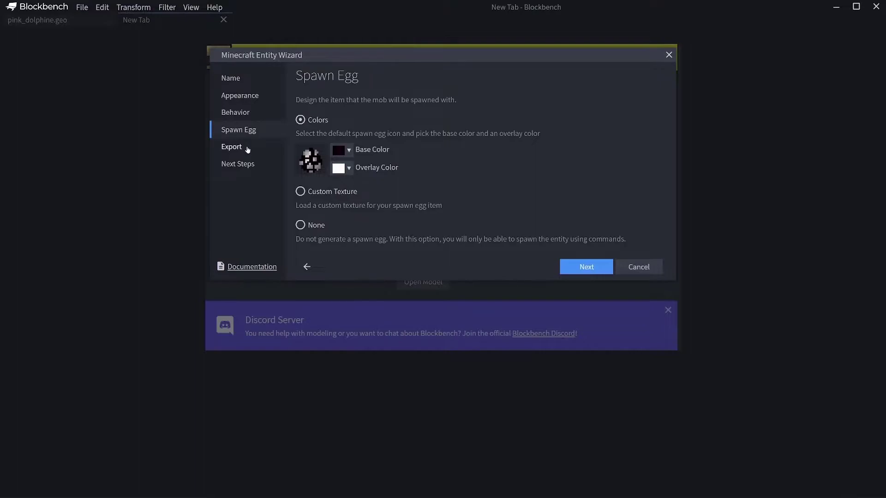
- Export Pearl by integrating it into the existing pink dolphine behavior pack
click(247, 149)
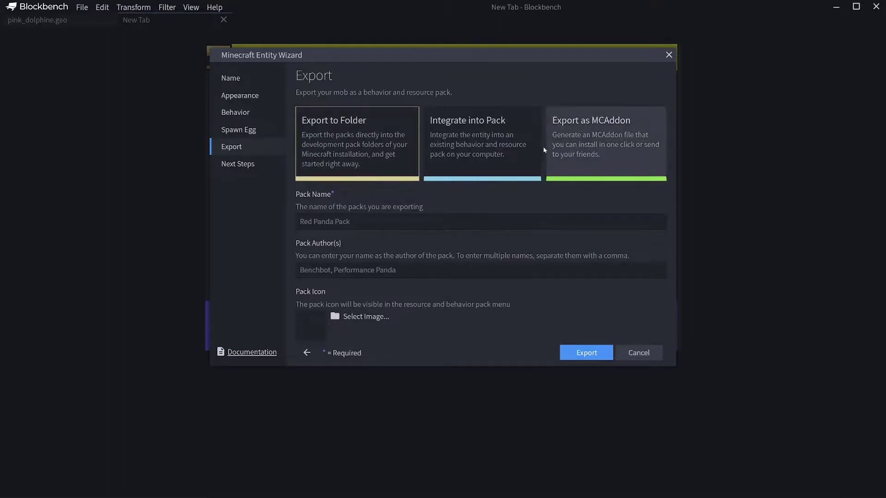
click(578, 162)
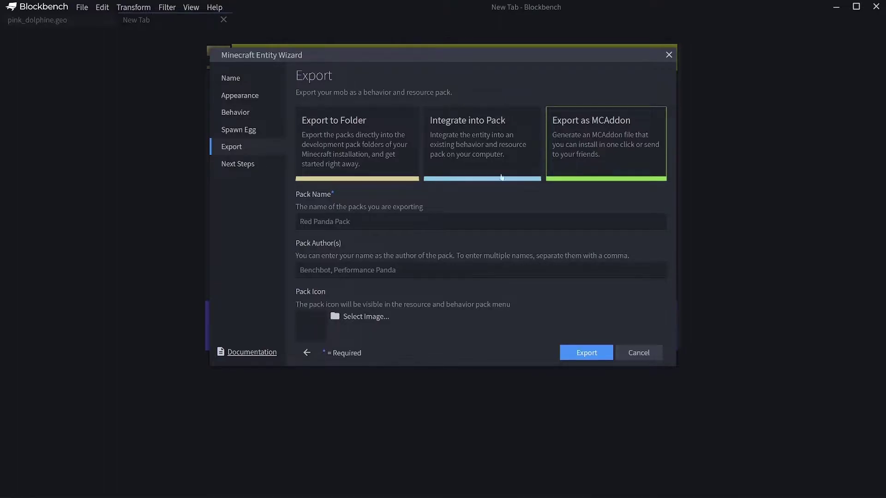
click(476, 152)
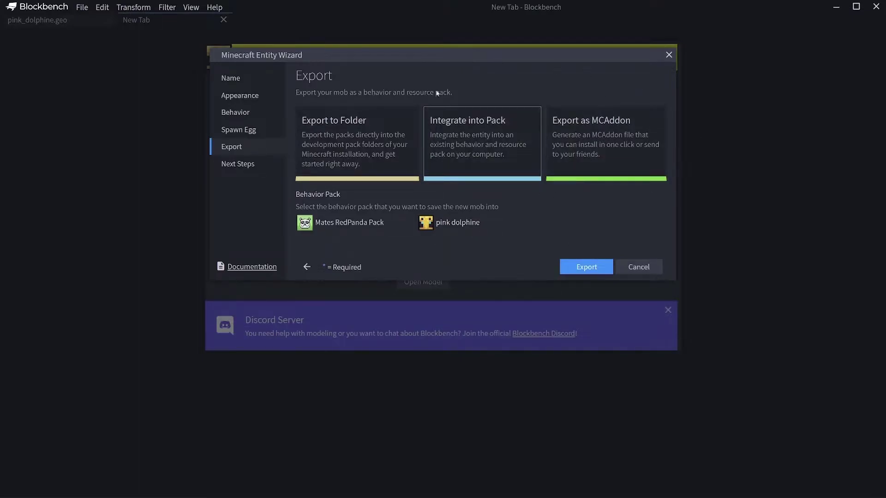
click(455, 230)
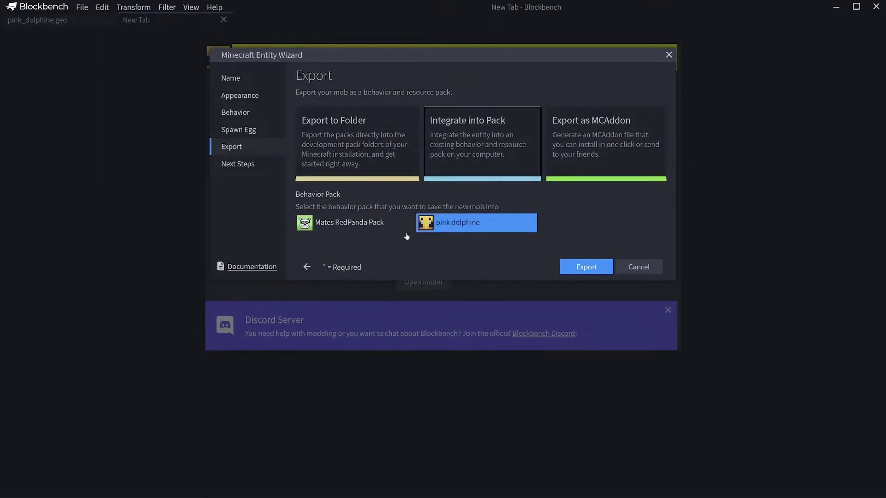
click(386, 174)
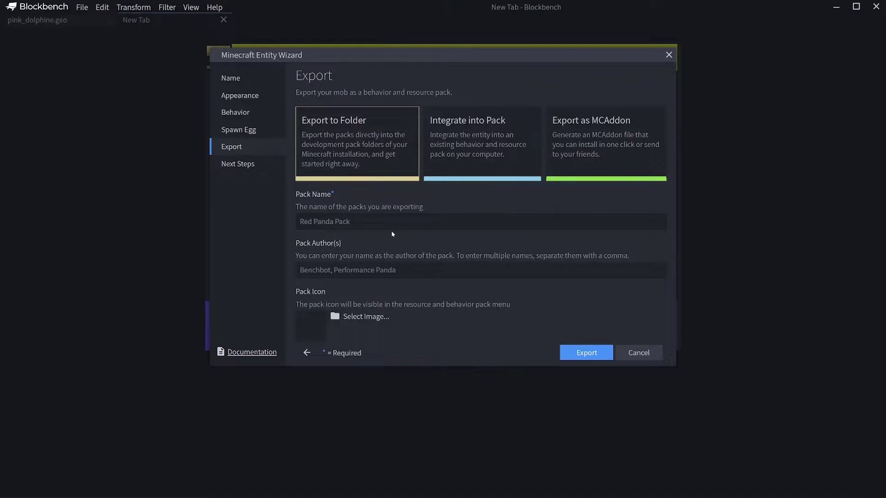
click(480, 125)
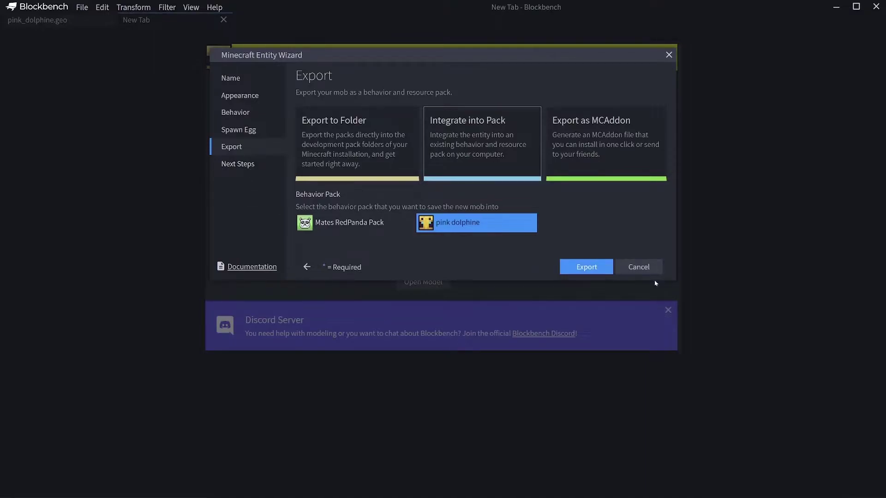
click(592, 272)
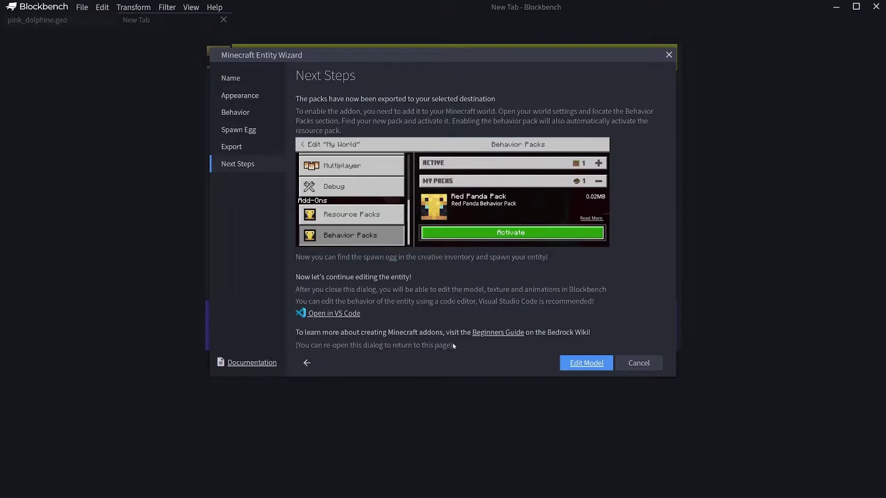
- Open the pearl cat model for editing, snap to a side view, and enter Paint mode
click(595, 364)
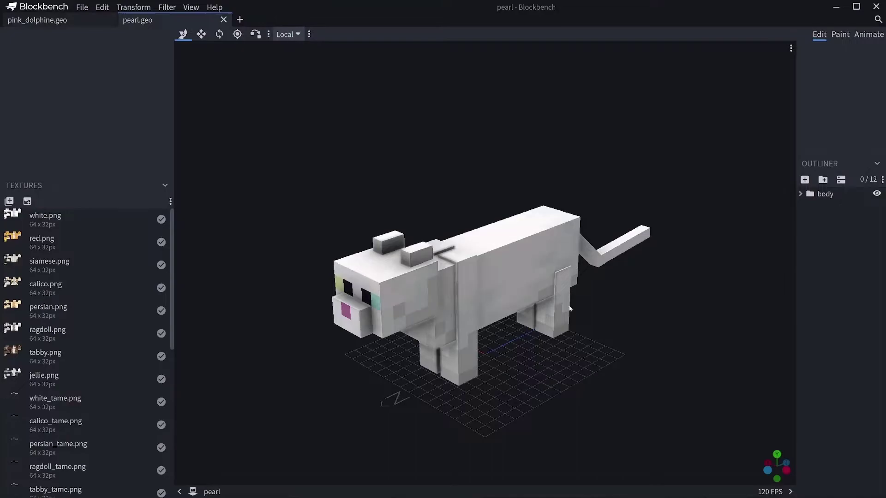
click(767, 470)
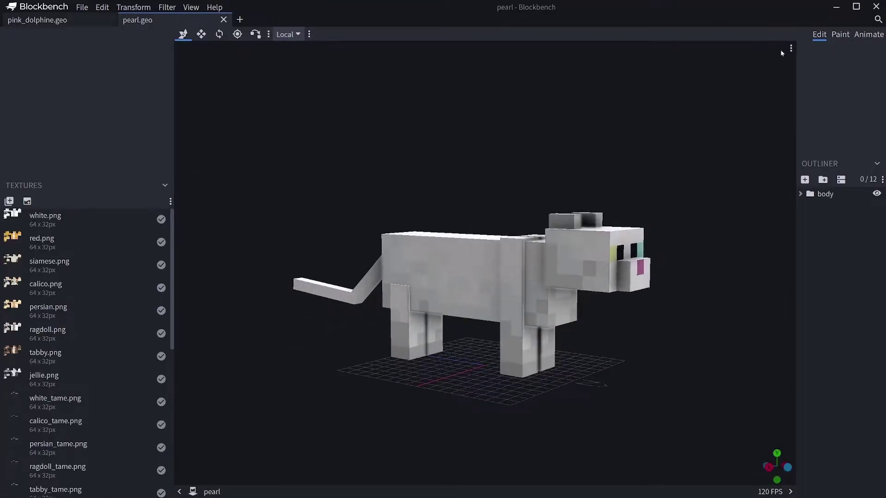
click(838, 36)
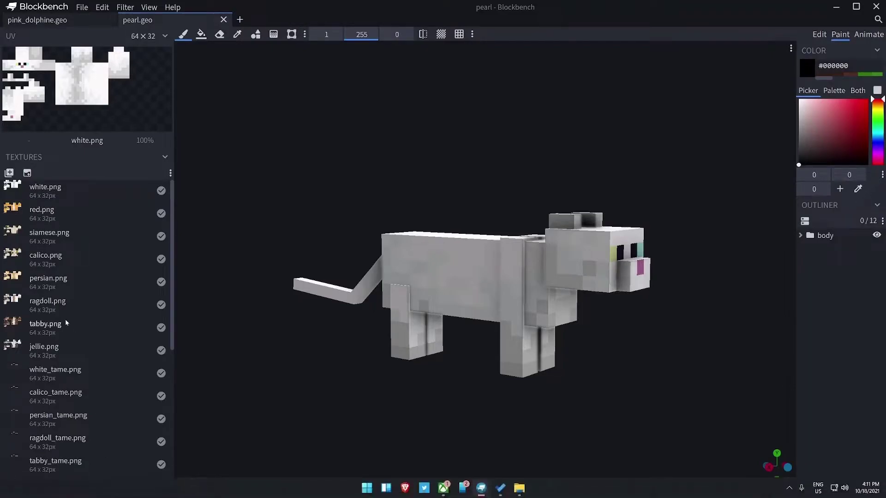
scroll(28, 323, down, 5)
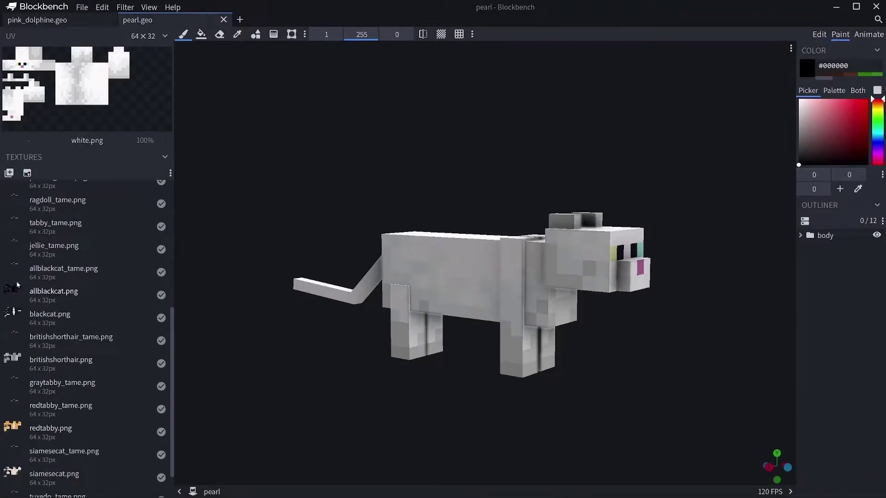
scroll(27, 351, up, 5)
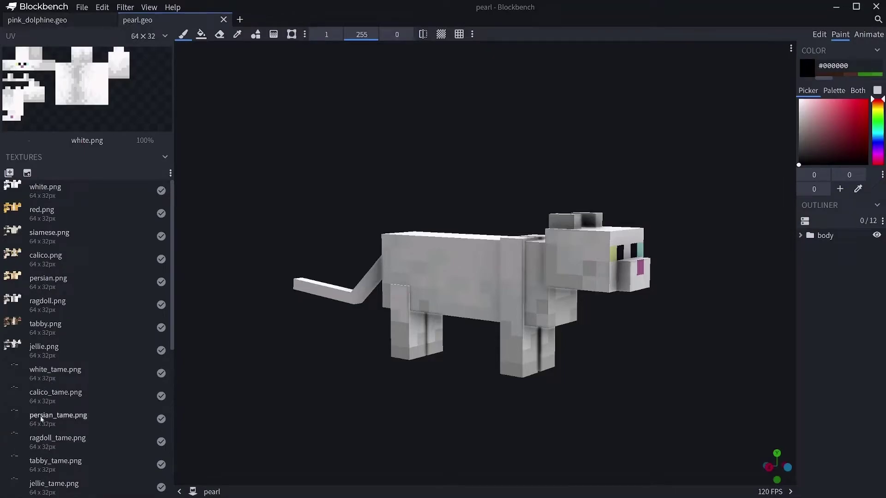
scroll(41, 418, down, 6)
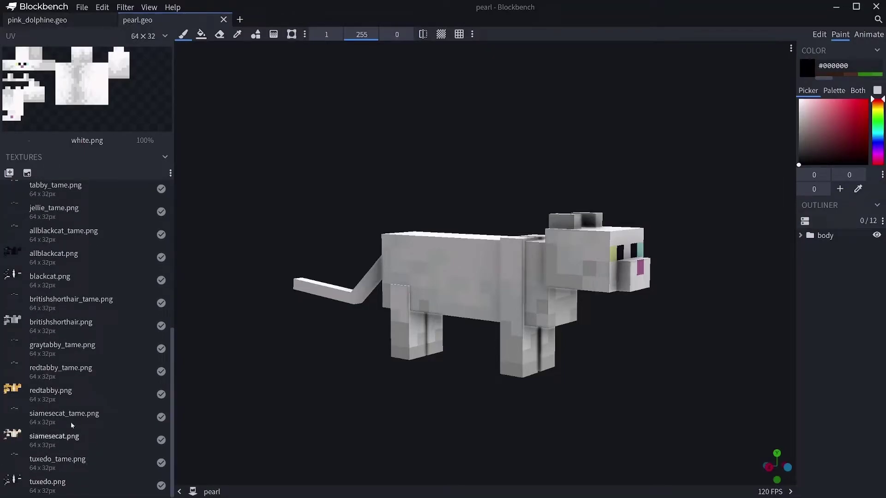
scroll(69, 422, up, 6)
click(44, 213)
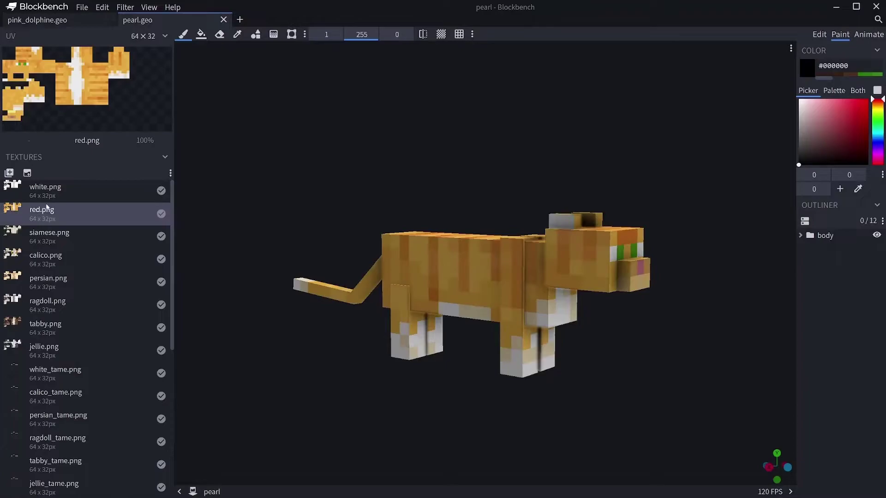
click(44, 190)
click(73, 256)
click(71, 280)
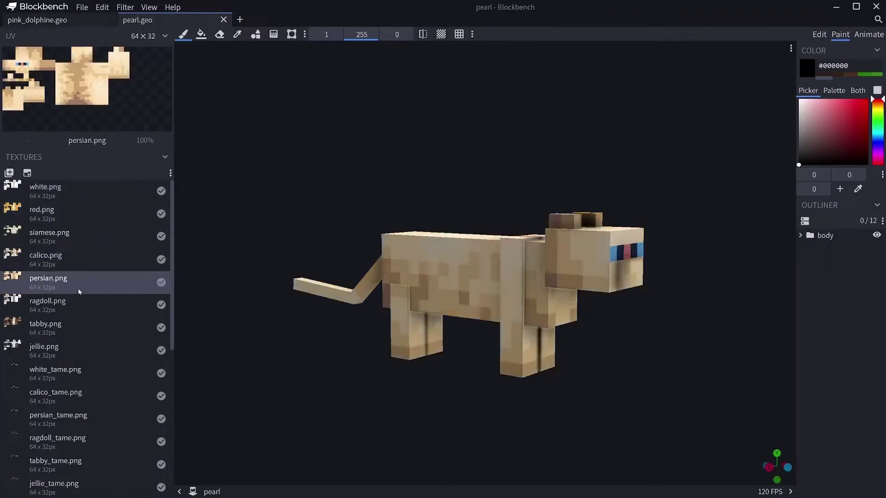
click(93, 326)
click(94, 356)
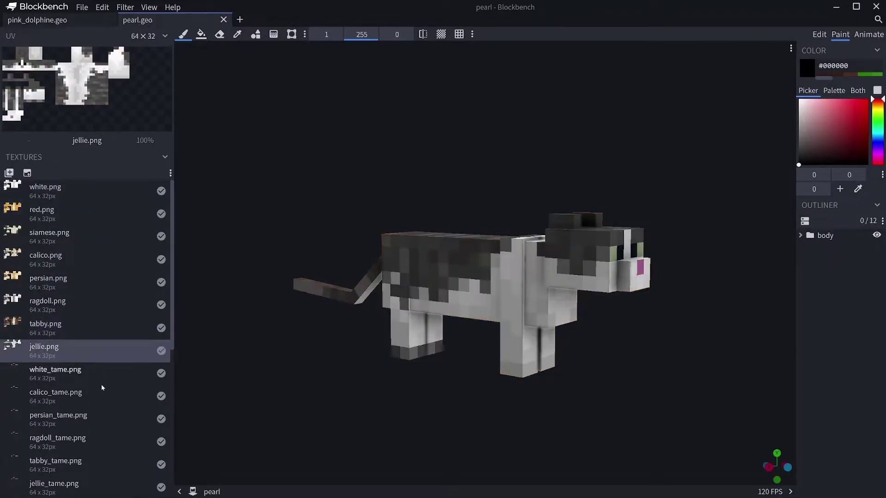
click(104, 376)
click(110, 399)
click(112, 421)
click(112, 444)
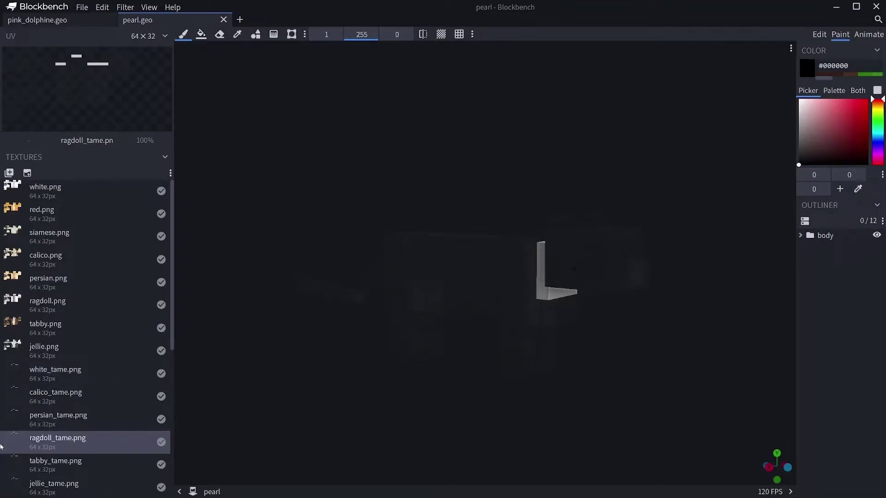
click(51, 190)
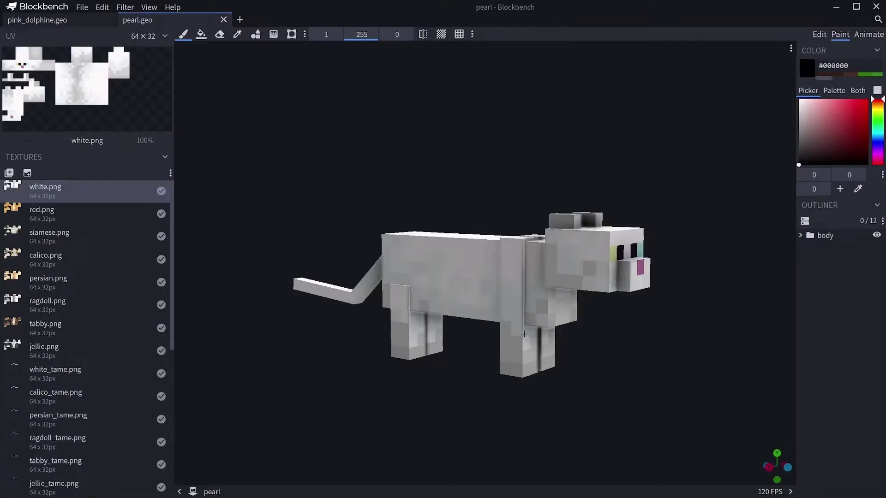
drag(854, 162, 875, 176)
- Paint black spots across the top of the cat's head and between its eyes
click(787, 468)
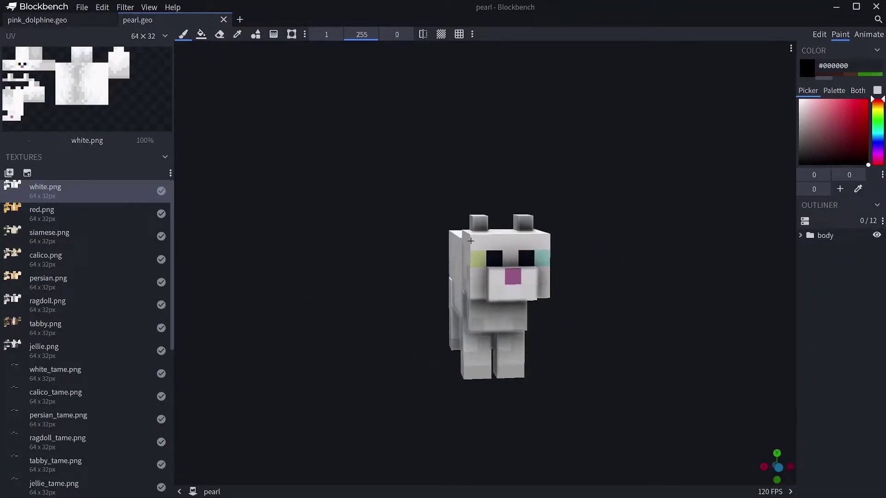
drag(470, 241, 549, 241)
click(513, 257)
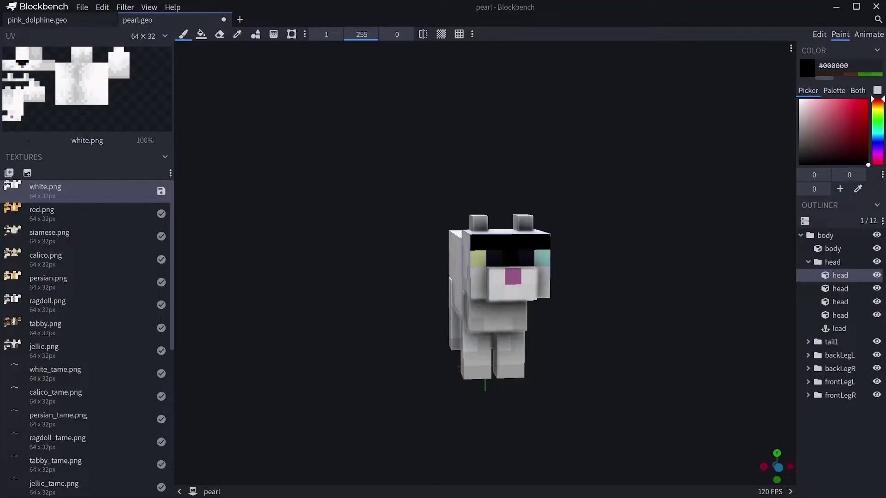
key(ctrl+z)
key(ctrl+z)
key(ctrl+y)
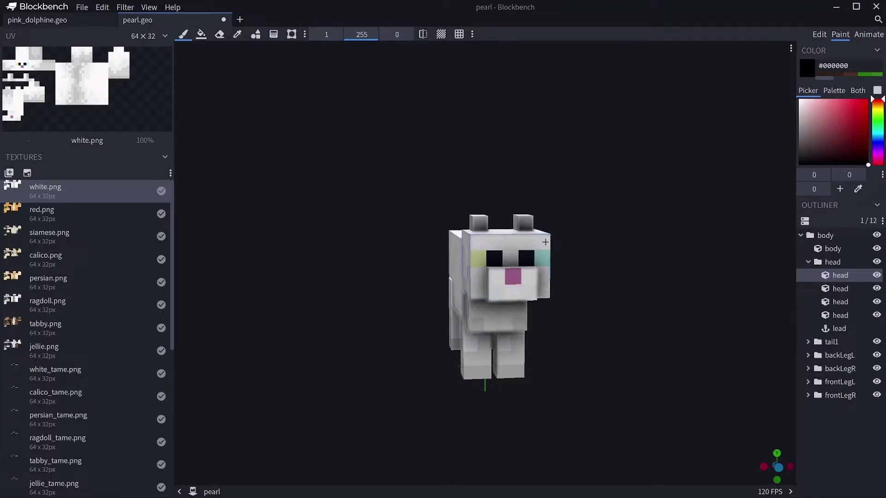
- Dot black spots over the cat's body side, head, tail and front leg
drag(778, 467, 790, 470)
click(498, 284)
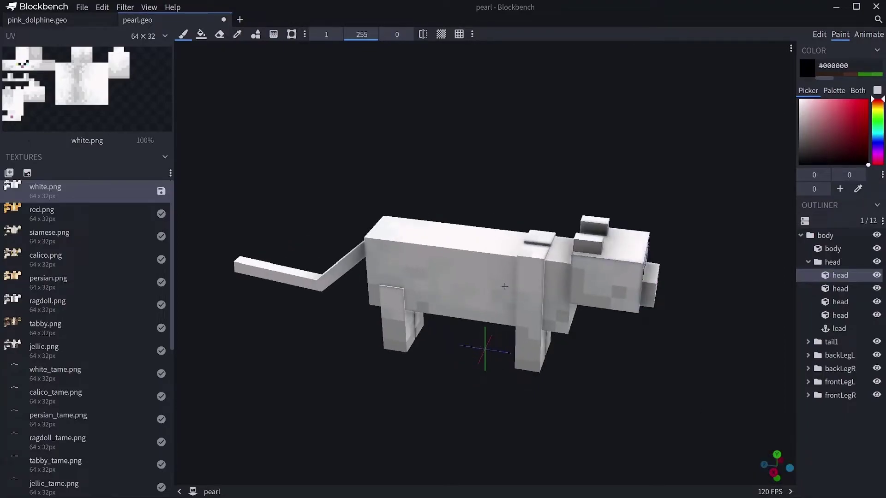
click(471, 269)
click(497, 261)
click(420, 251)
click(458, 278)
click(409, 283)
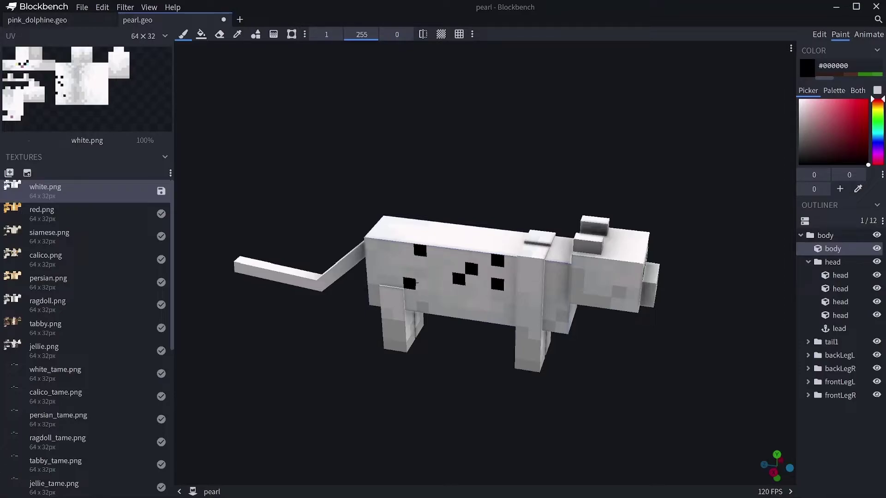
click(451, 239)
click(489, 243)
click(624, 252)
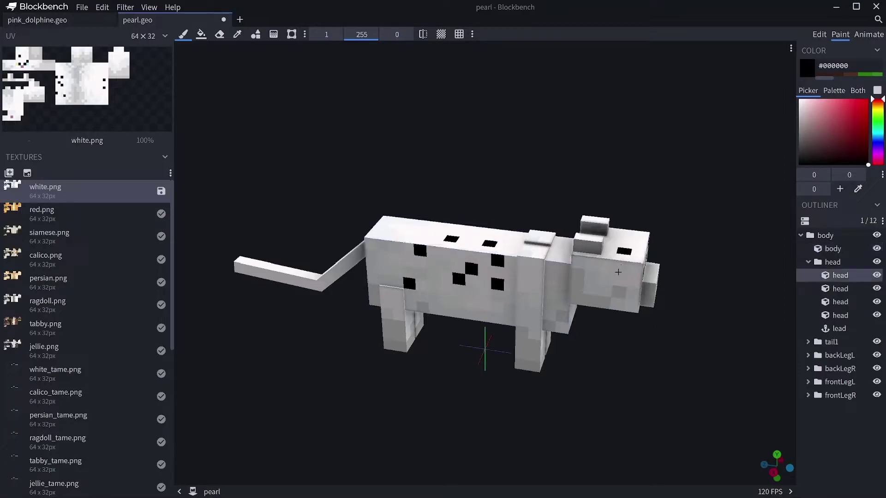
click(621, 268)
click(635, 281)
click(413, 235)
click(396, 260)
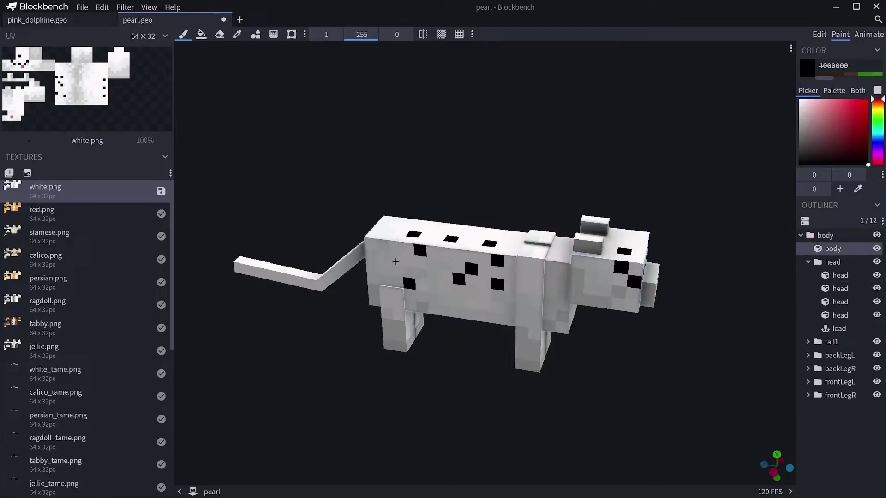
click(294, 279)
click(254, 263)
click(464, 302)
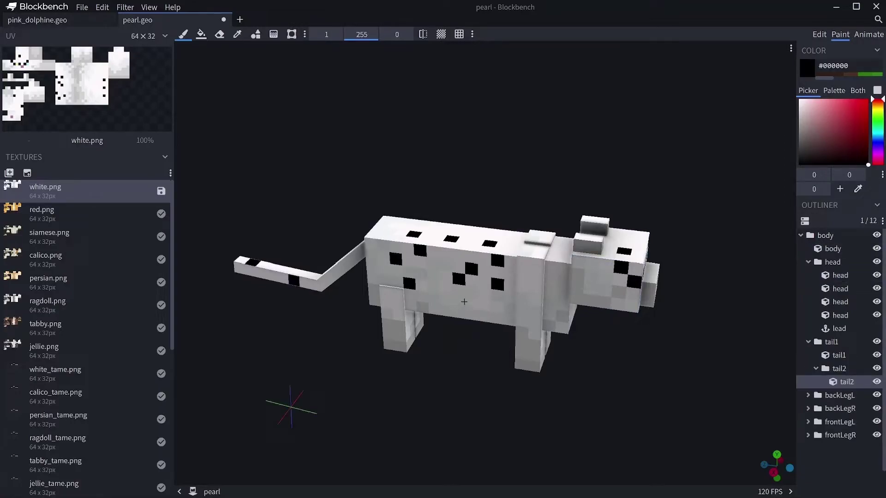
click(525, 301)
click(525, 300)
click(533, 335)
click(522, 310)
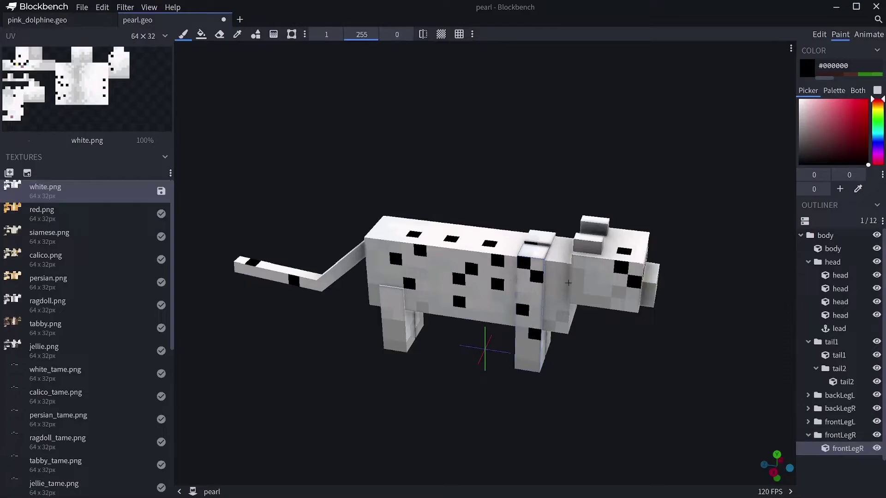
- From above, add black spots along the back, neck and rear plus stripes on the tail
drag(599, 392, 544, 318)
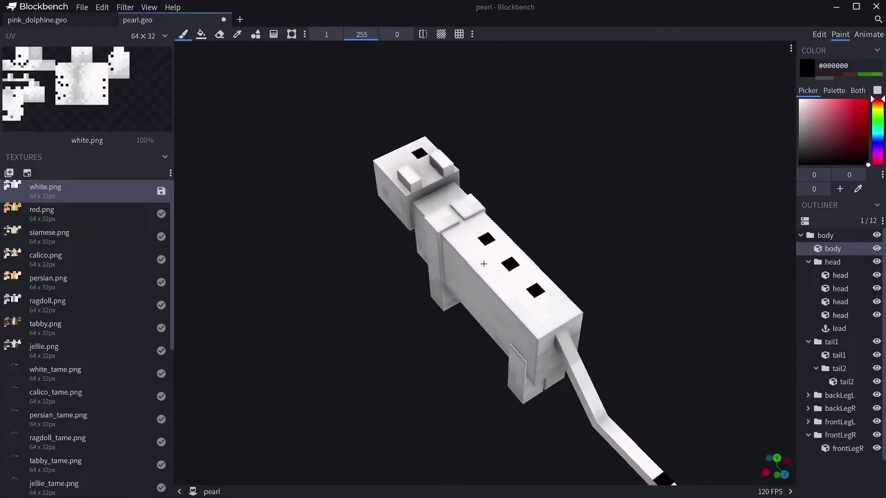
click(460, 242)
click(469, 202)
click(431, 199)
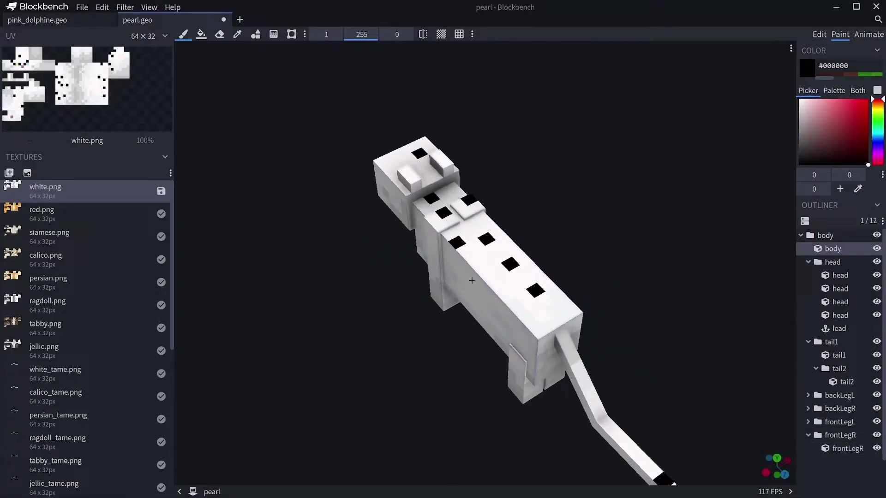
click(460, 275)
click(490, 291)
click(498, 305)
click(543, 341)
click(561, 335)
click(591, 395)
click(611, 429)
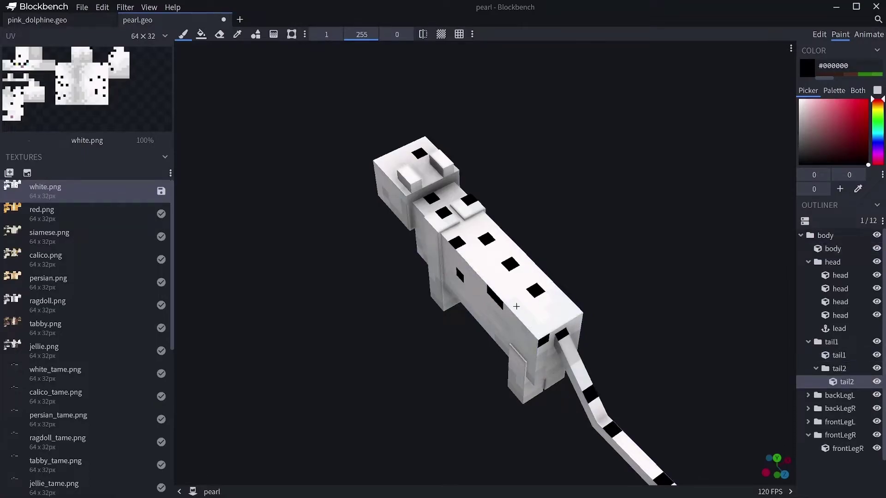
click(513, 303)
click(564, 302)
- In side view, add more black spots on the body's side, rear, neck and head
click(766, 472)
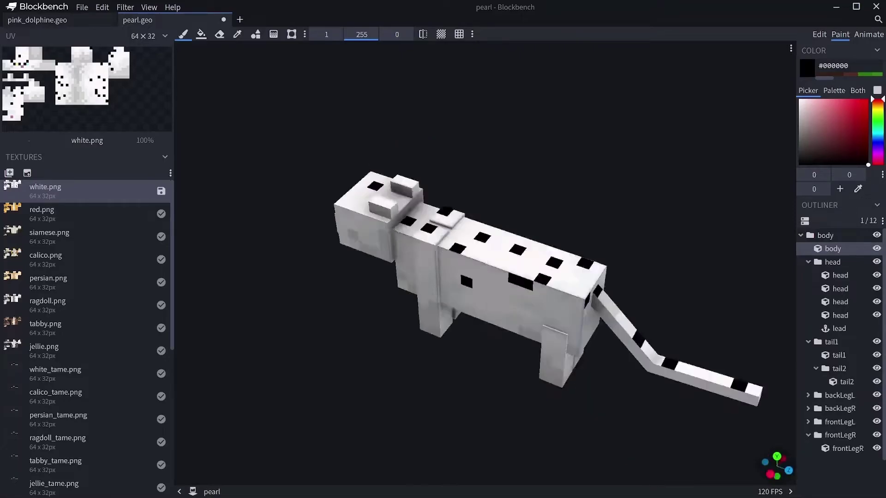
click(496, 253)
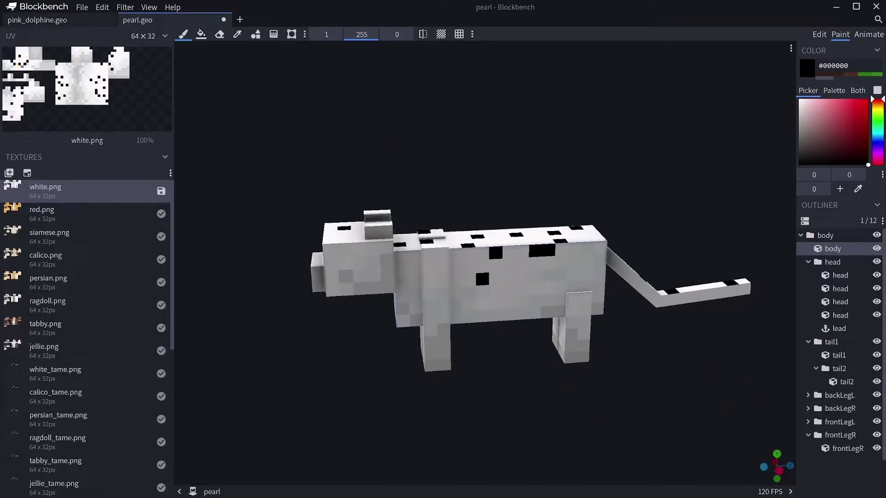
click(573, 266)
click(593, 251)
click(401, 258)
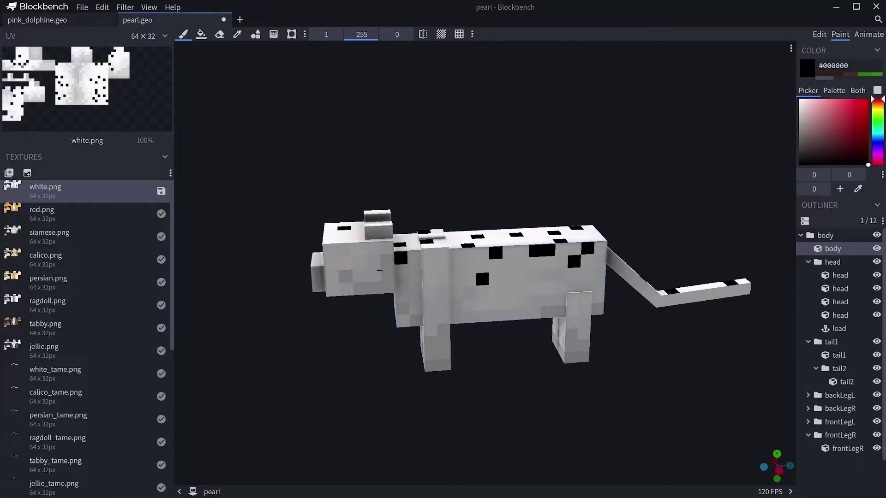
click(359, 262)
click(329, 237)
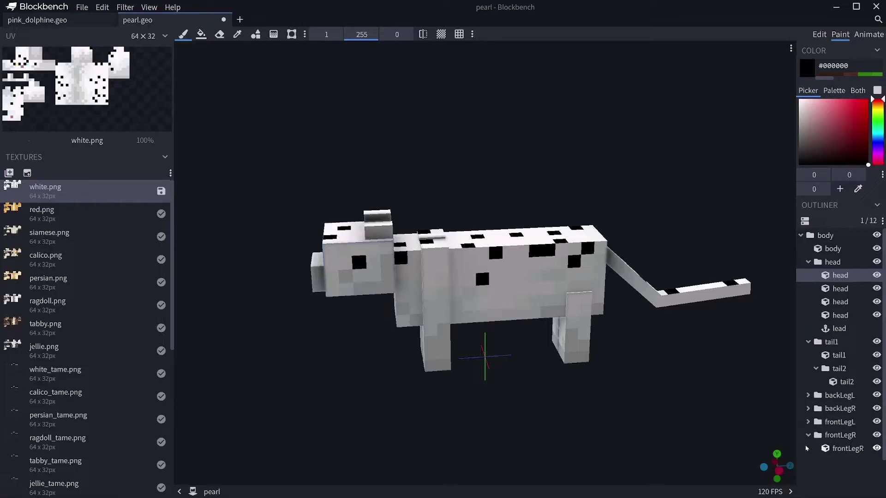
- Save the project as pearl.geo.bbmodel in G:\beyond underground video
click(78, 8)
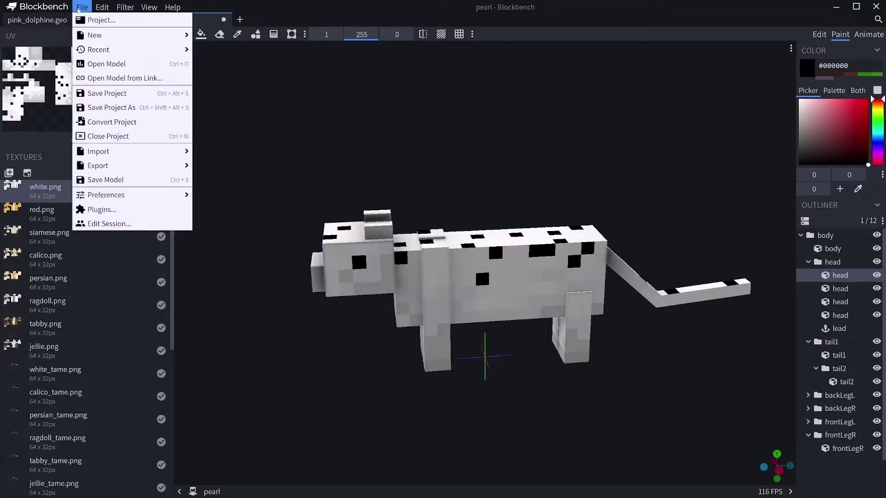
click(160, 97)
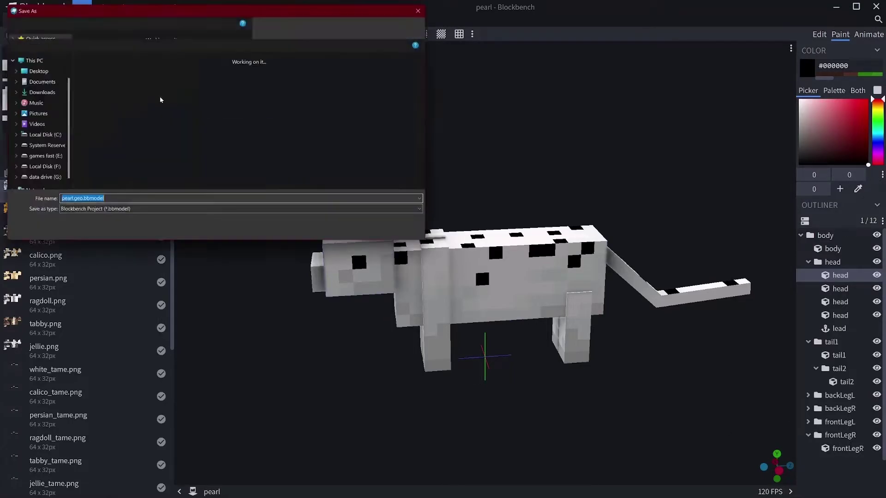
click(370, 235)
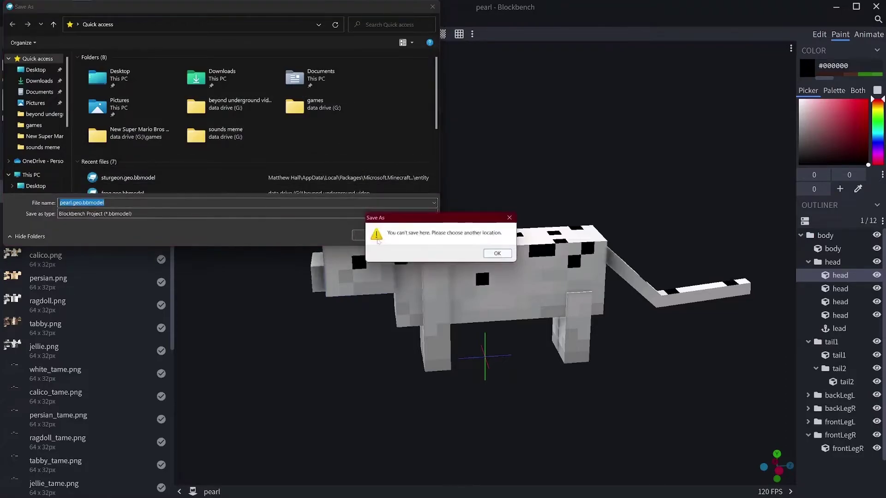
key(Return)
scroll(10, 133, down, 2)
scroll(10, 133, up, 2)
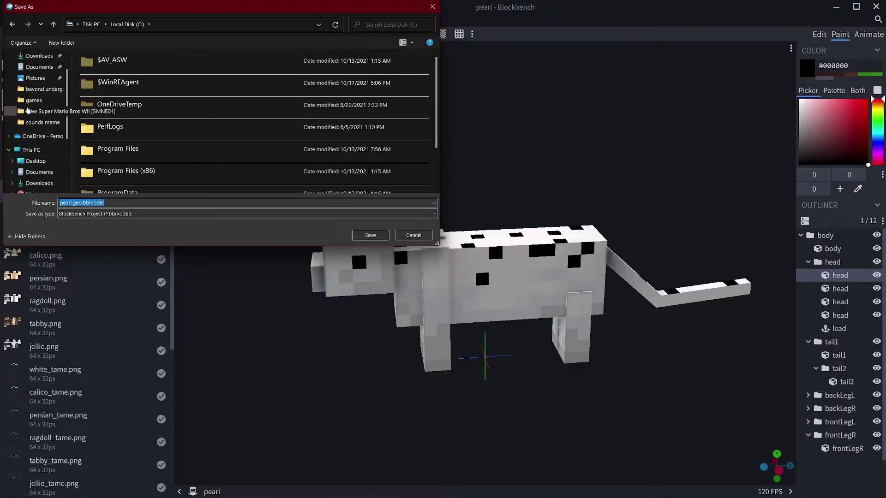
click(38, 90)
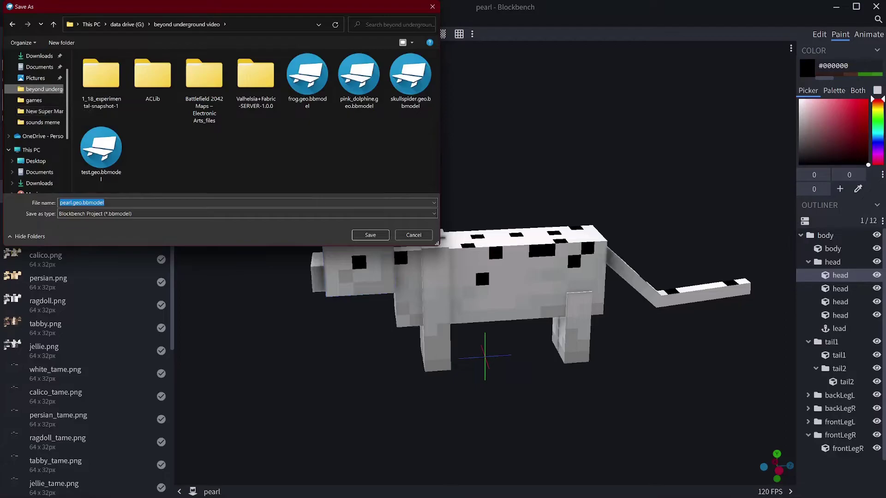
click(378, 236)
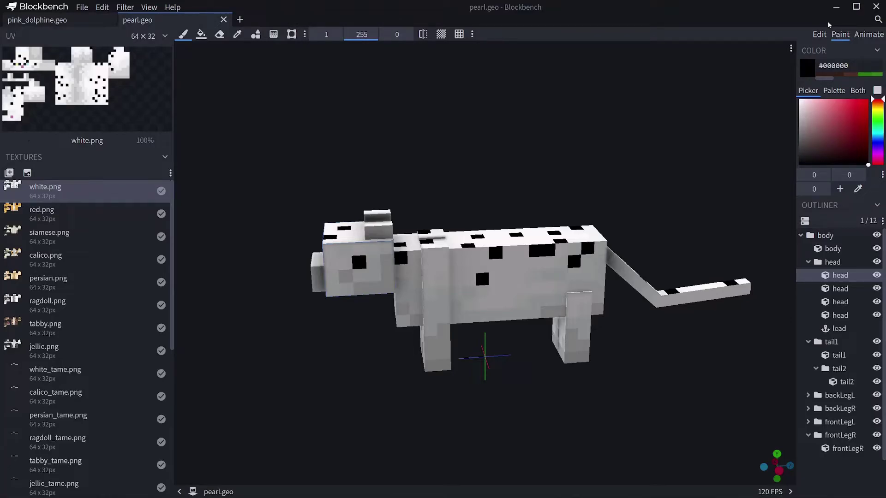
- Minimize Blockbench and start a Start-menu search to launch Minecraft
click(836, 6)
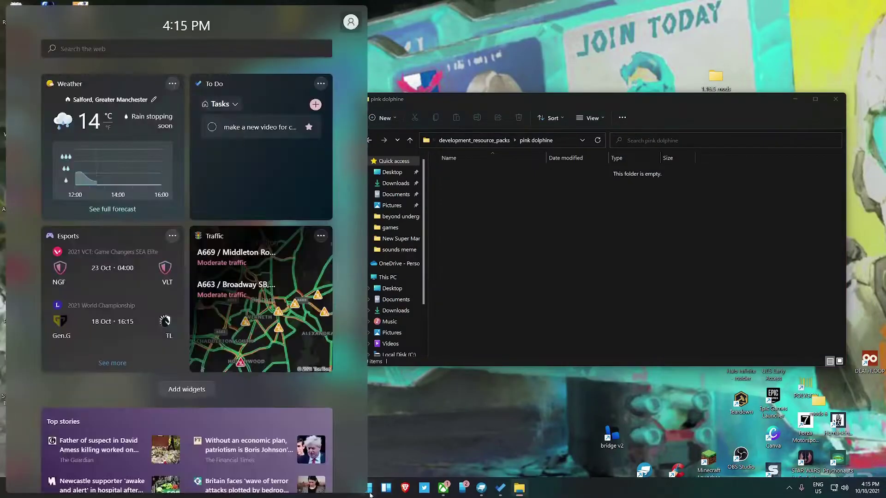
click(368, 492)
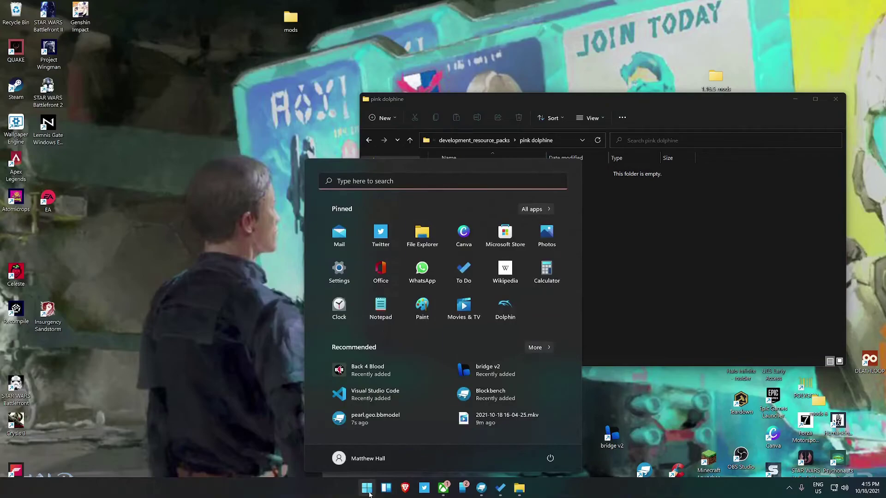
click(410, 181)
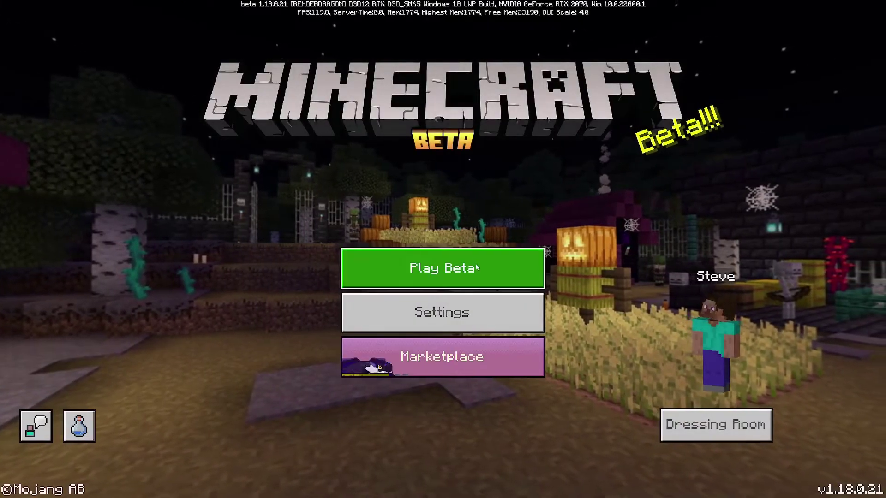
- Load the first world in the saved worlds list
click(478, 268)
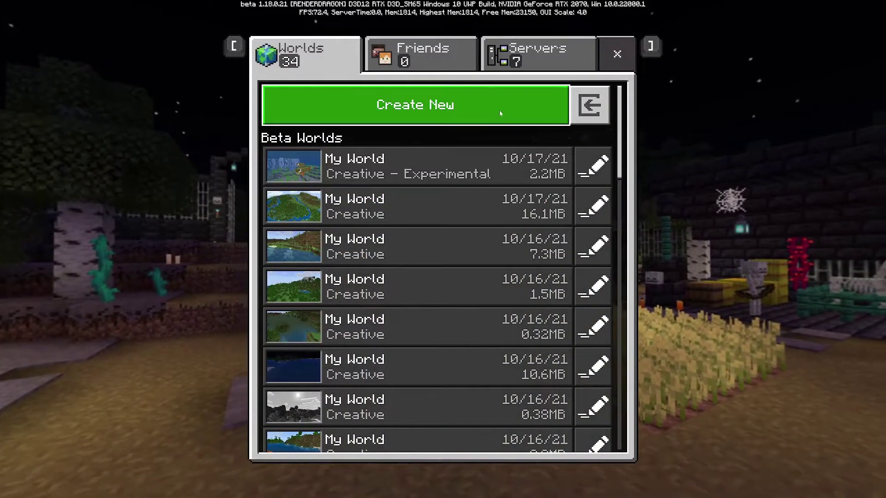
click(428, 177)
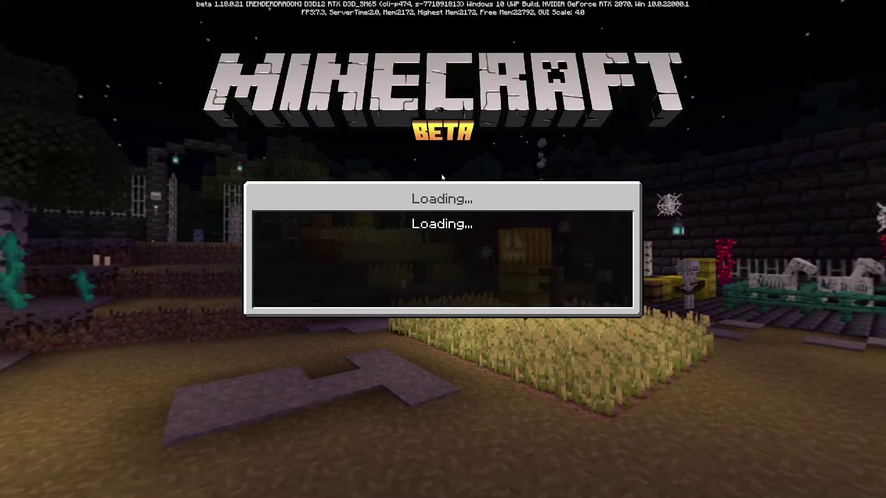
- Swim to the ice structure and spawn two perch beside the ice wall
scroll(442, 249, down, 1)
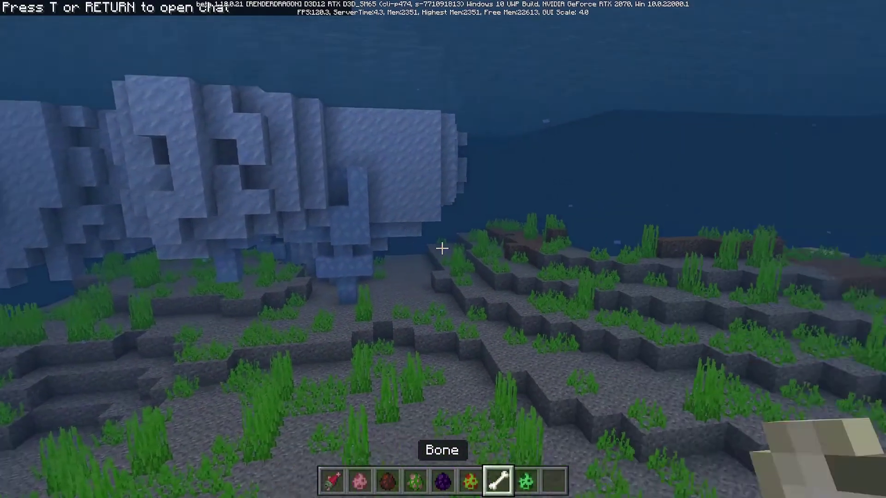
scroll(442, 249, up, 1)
key(w)
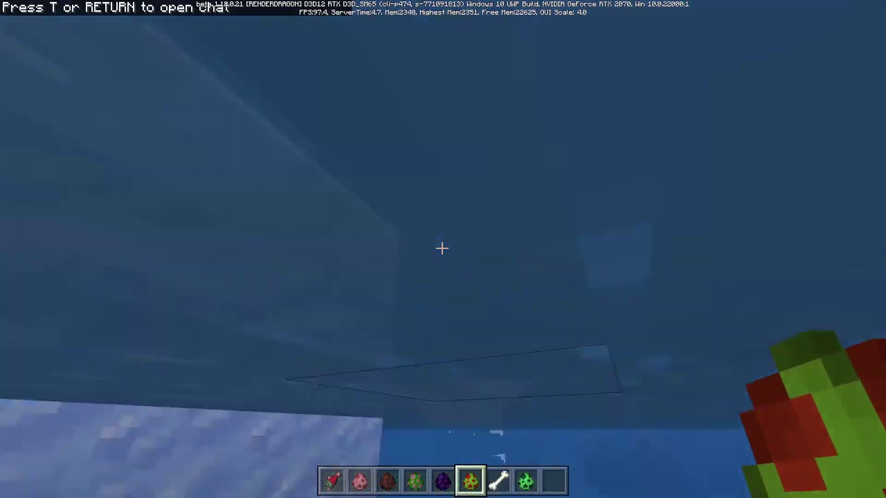
right_click(442, 249)
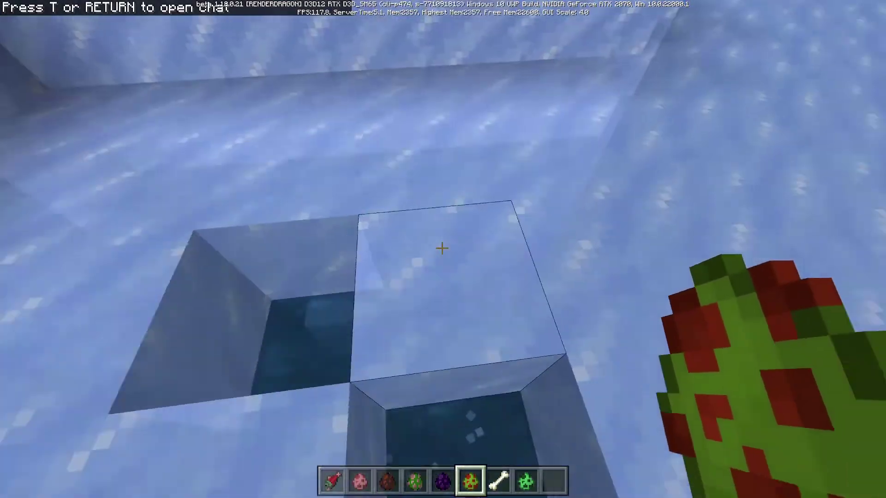
right_click(442, 249)
right_click(442, 249)
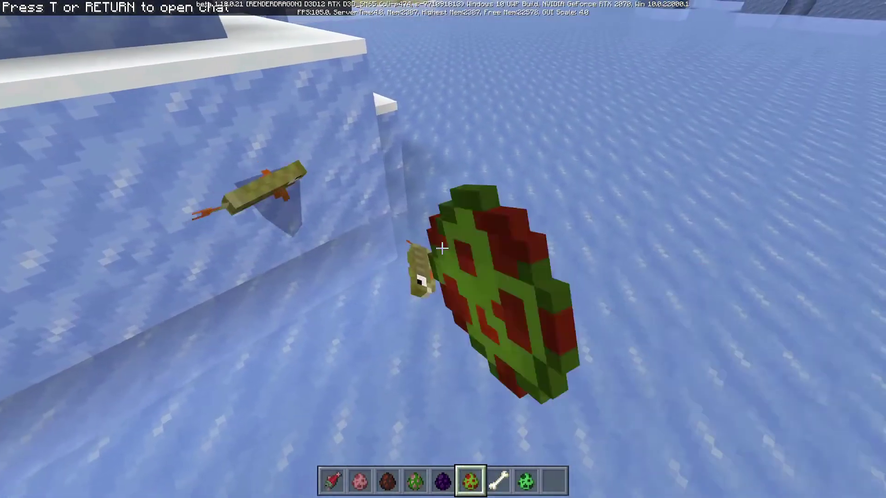
- Spawn two sturgeons in the water
scroll(442, 250, up, 2)
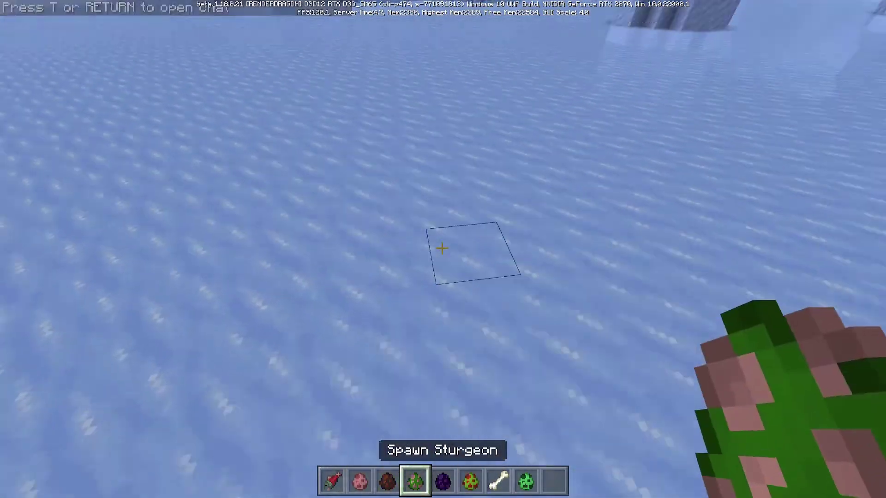
right_click(442, 249)
right_click(442, 249)
- Swim toward the forest shore and spawn a pink dolphin underwater
scroll(442, 249, up, 2)
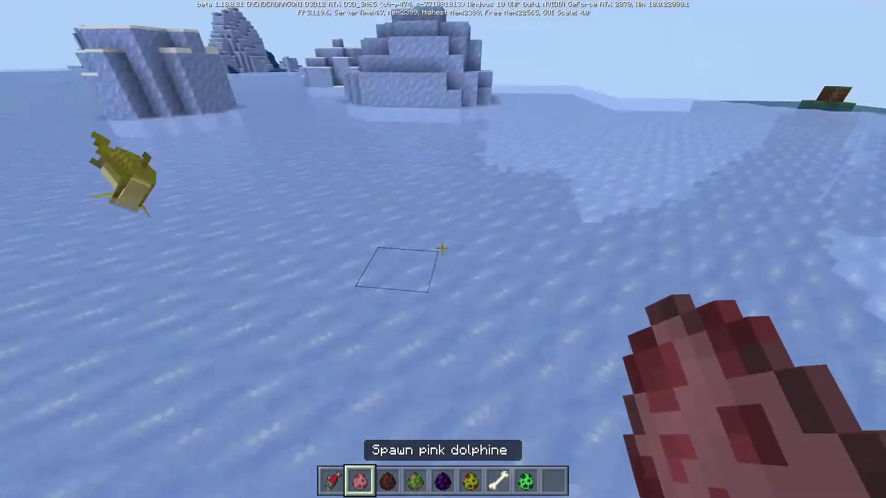
key(w)
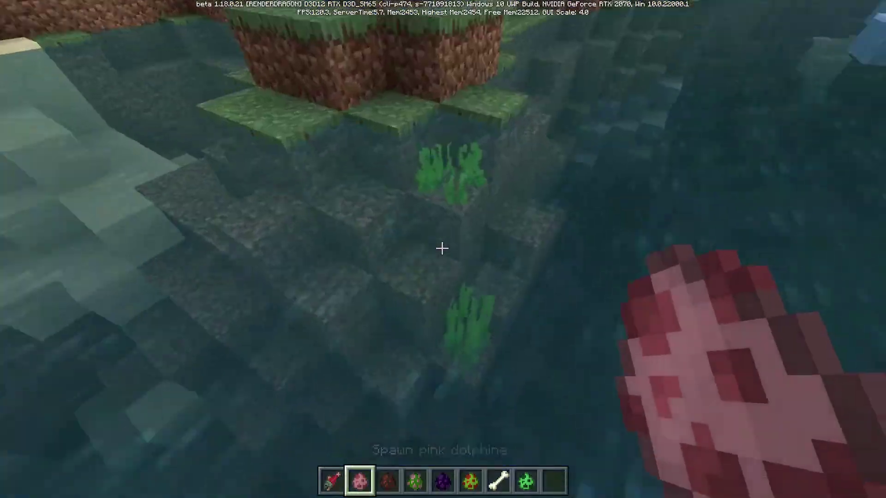
right_click(442, 249)
key(w)
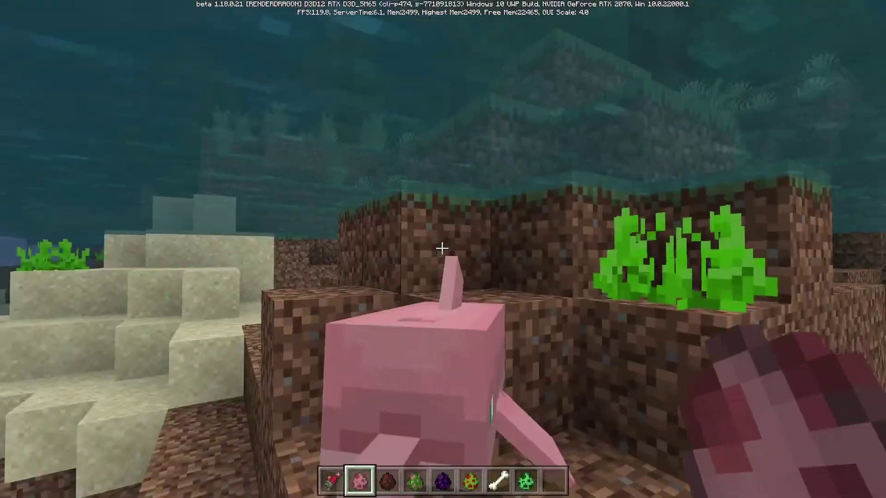
key(w)
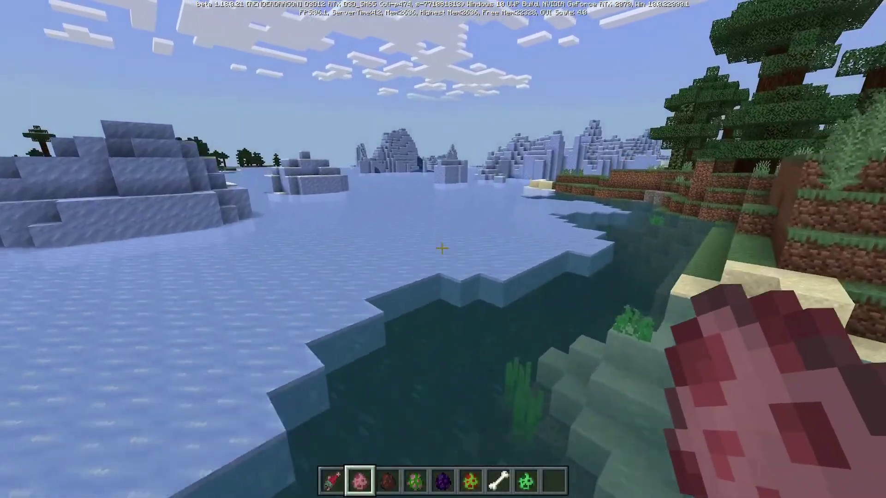
- Take the Spawn Pearl egg from the Nature category of the creative inventory
key(e)
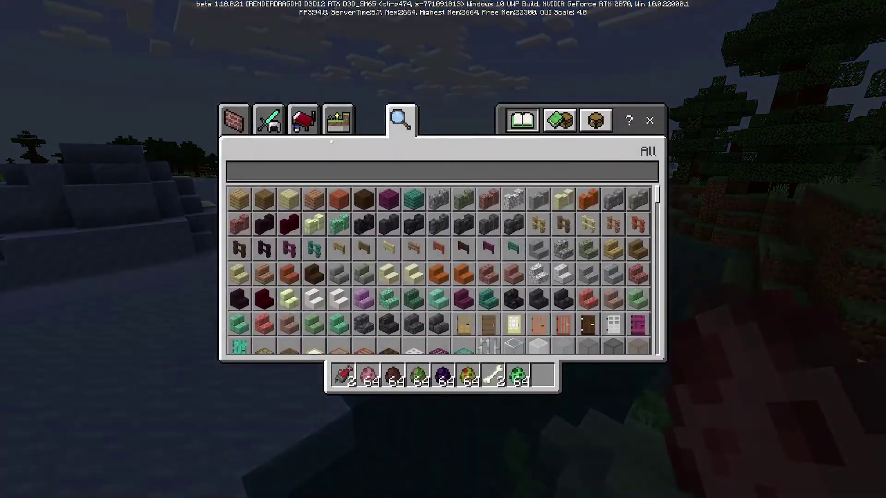
click(337, 124)
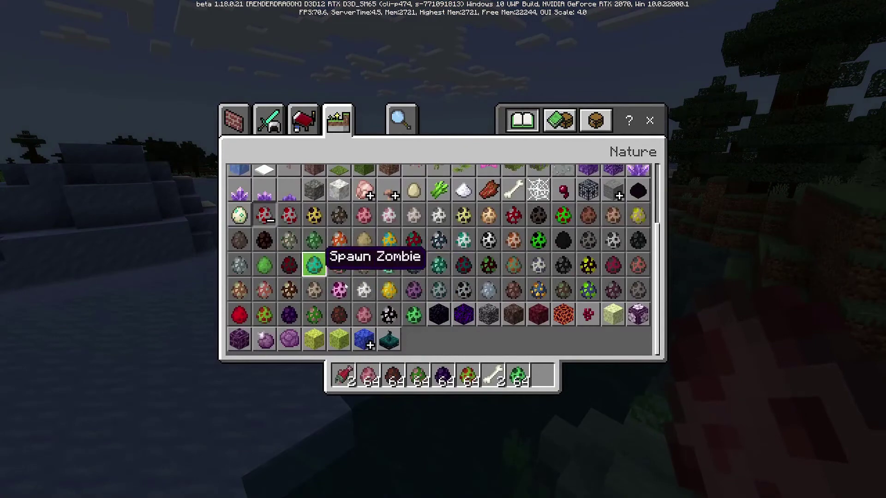
key(e)
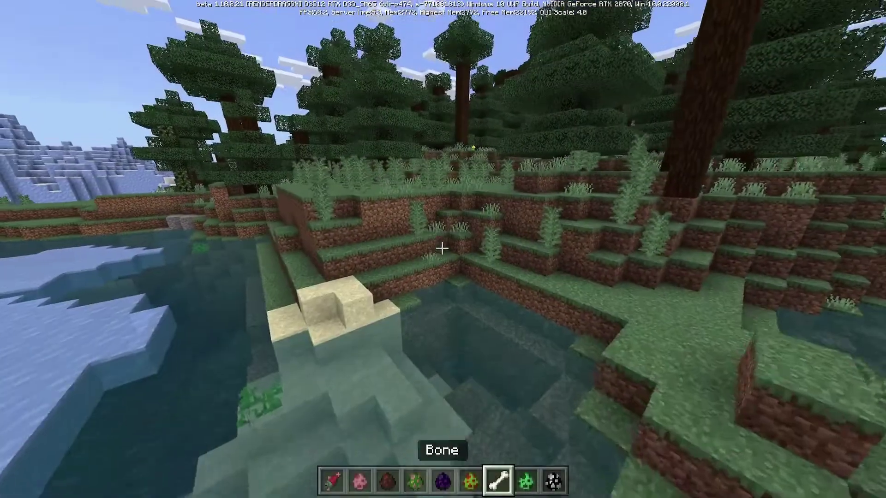
- Spawn six black-spotted white Pearl cats on the grass near the orange cats
key(9)
right_click(442, 249)
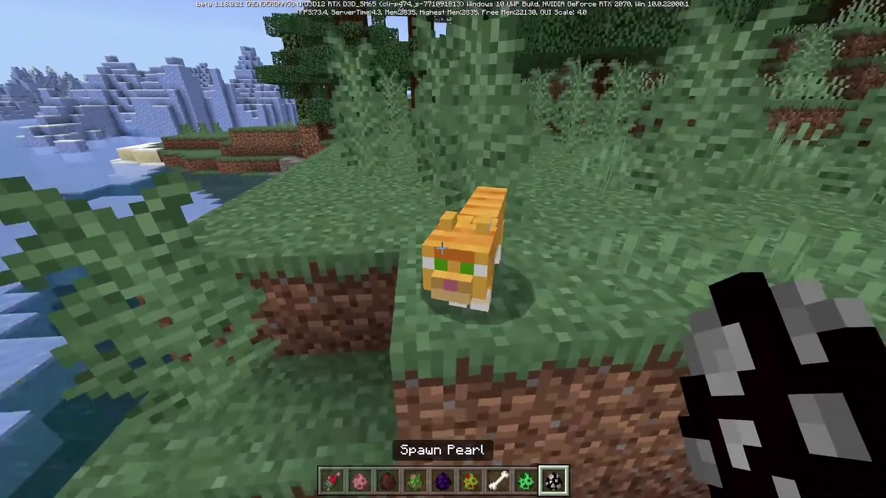
right_click(442, 249)
right_click(442, 249)
right_click(442, 250)
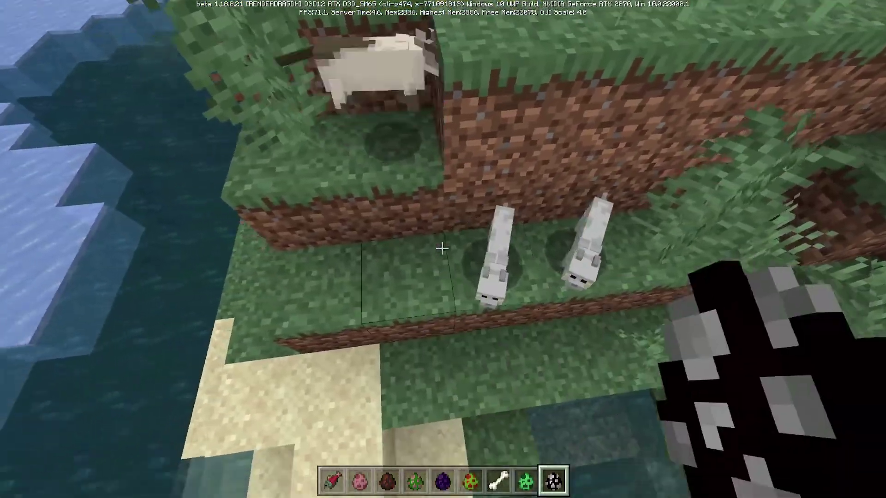
right_click(442, 250)
right_click(442, 249)
right_click(442, 250)
key(7)
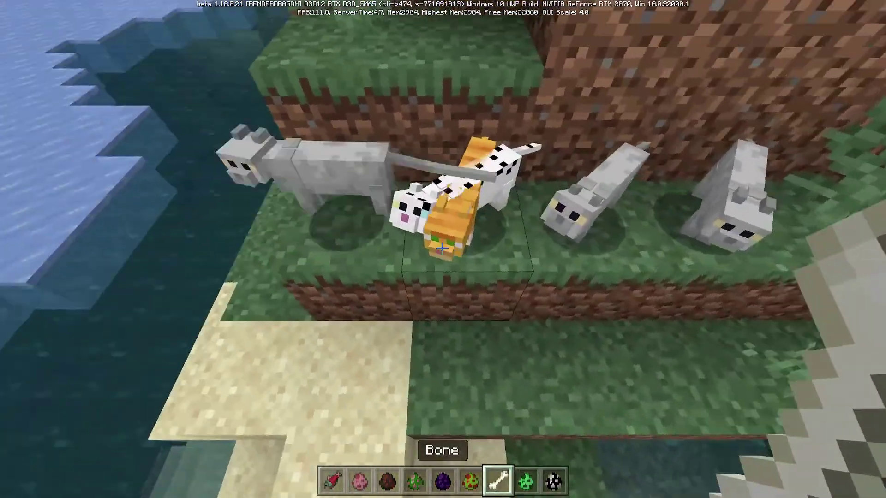
key(9)
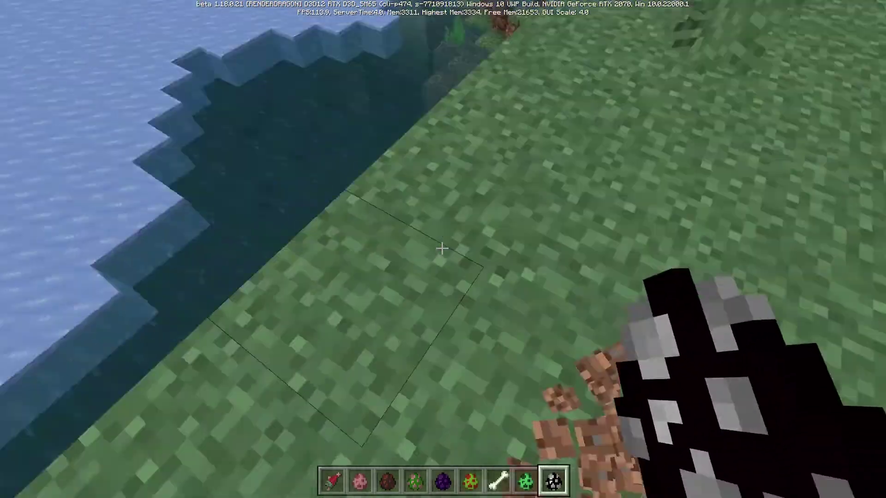
- Spawn four more spotted Pearl cats on the grass, then pause the game
right_click(442, 249)
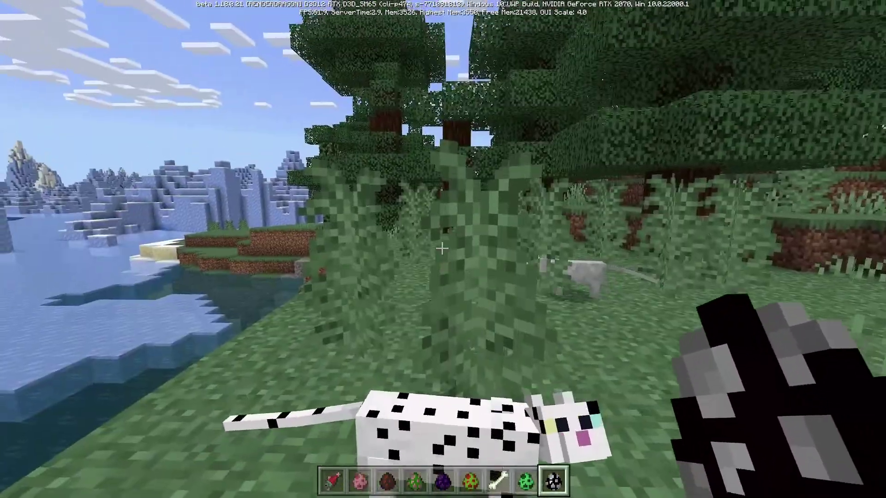
click(442, 248)
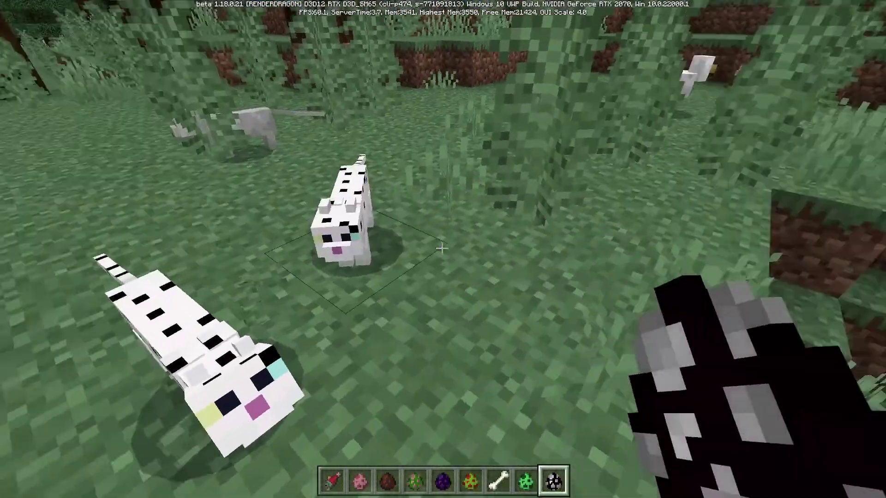
right_click(442, 249)
right_click(442, 249)
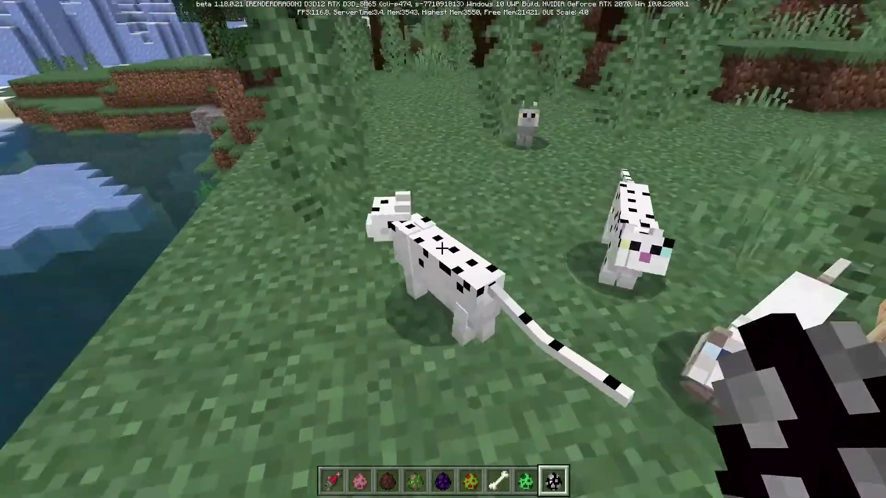
right_click(442, 249)
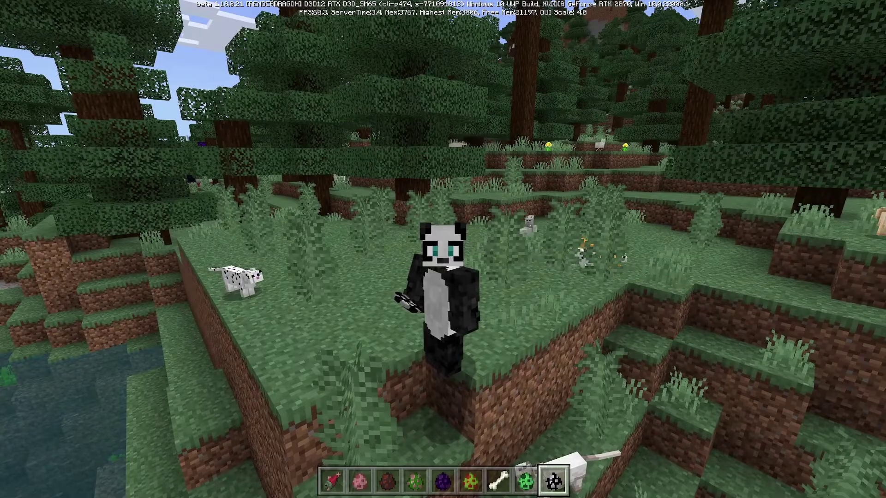
key(Escape)
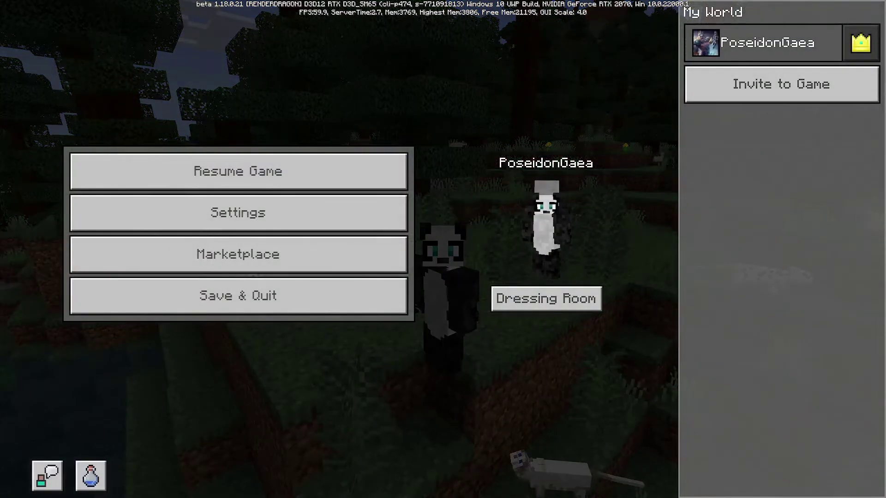